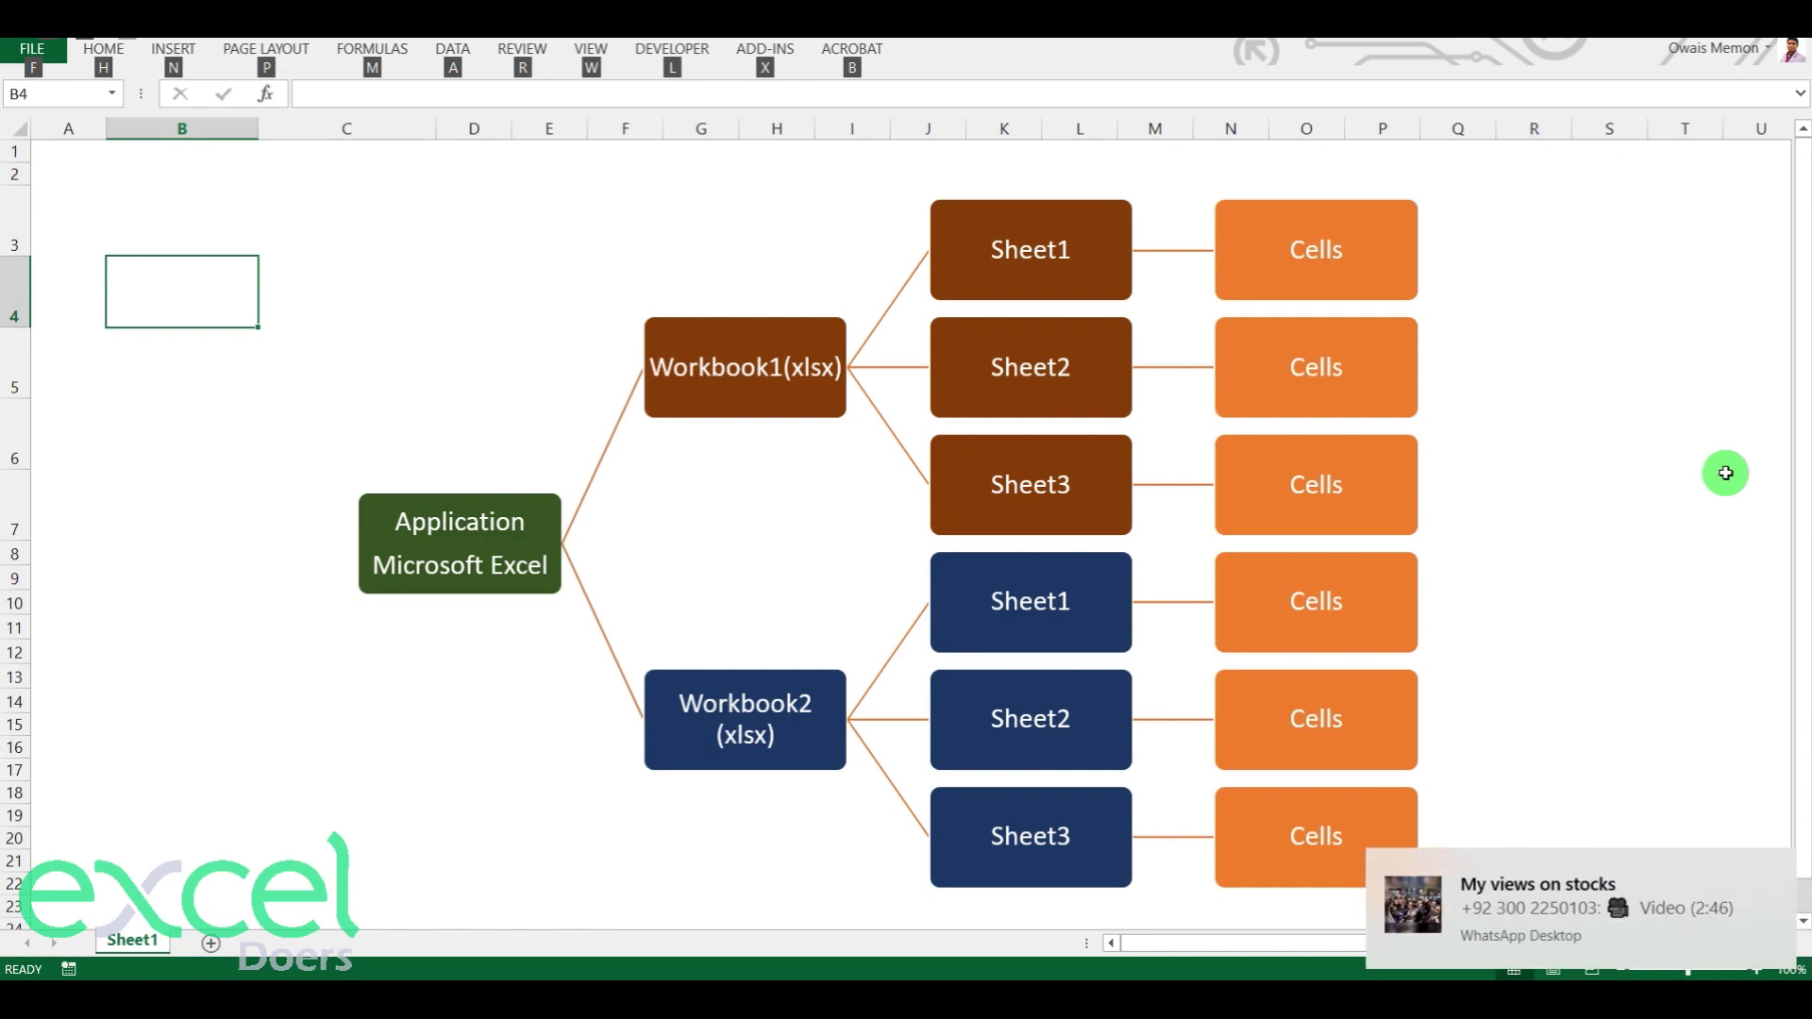
Close the WhatsApp notification covering the bottom-right of the diagram
left_click(1769, 860)
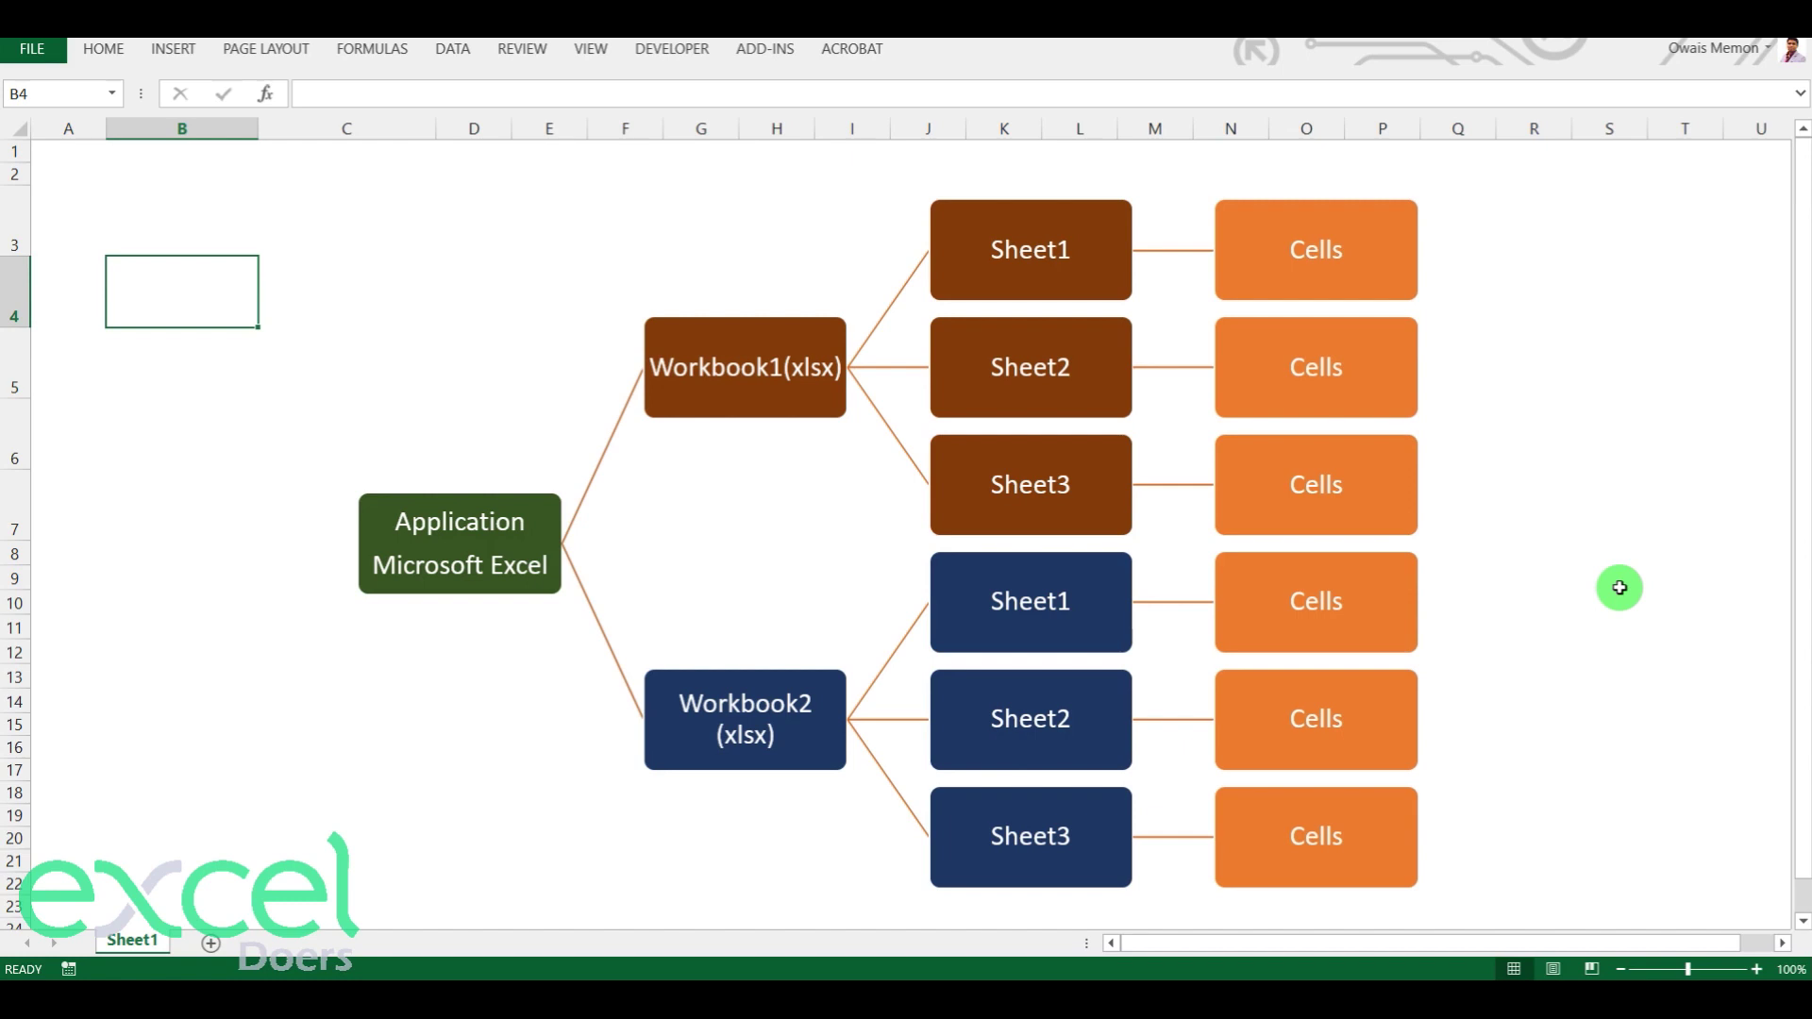
Enter 'Application' in cell B4 and keep B4 selected
type("Applicat")
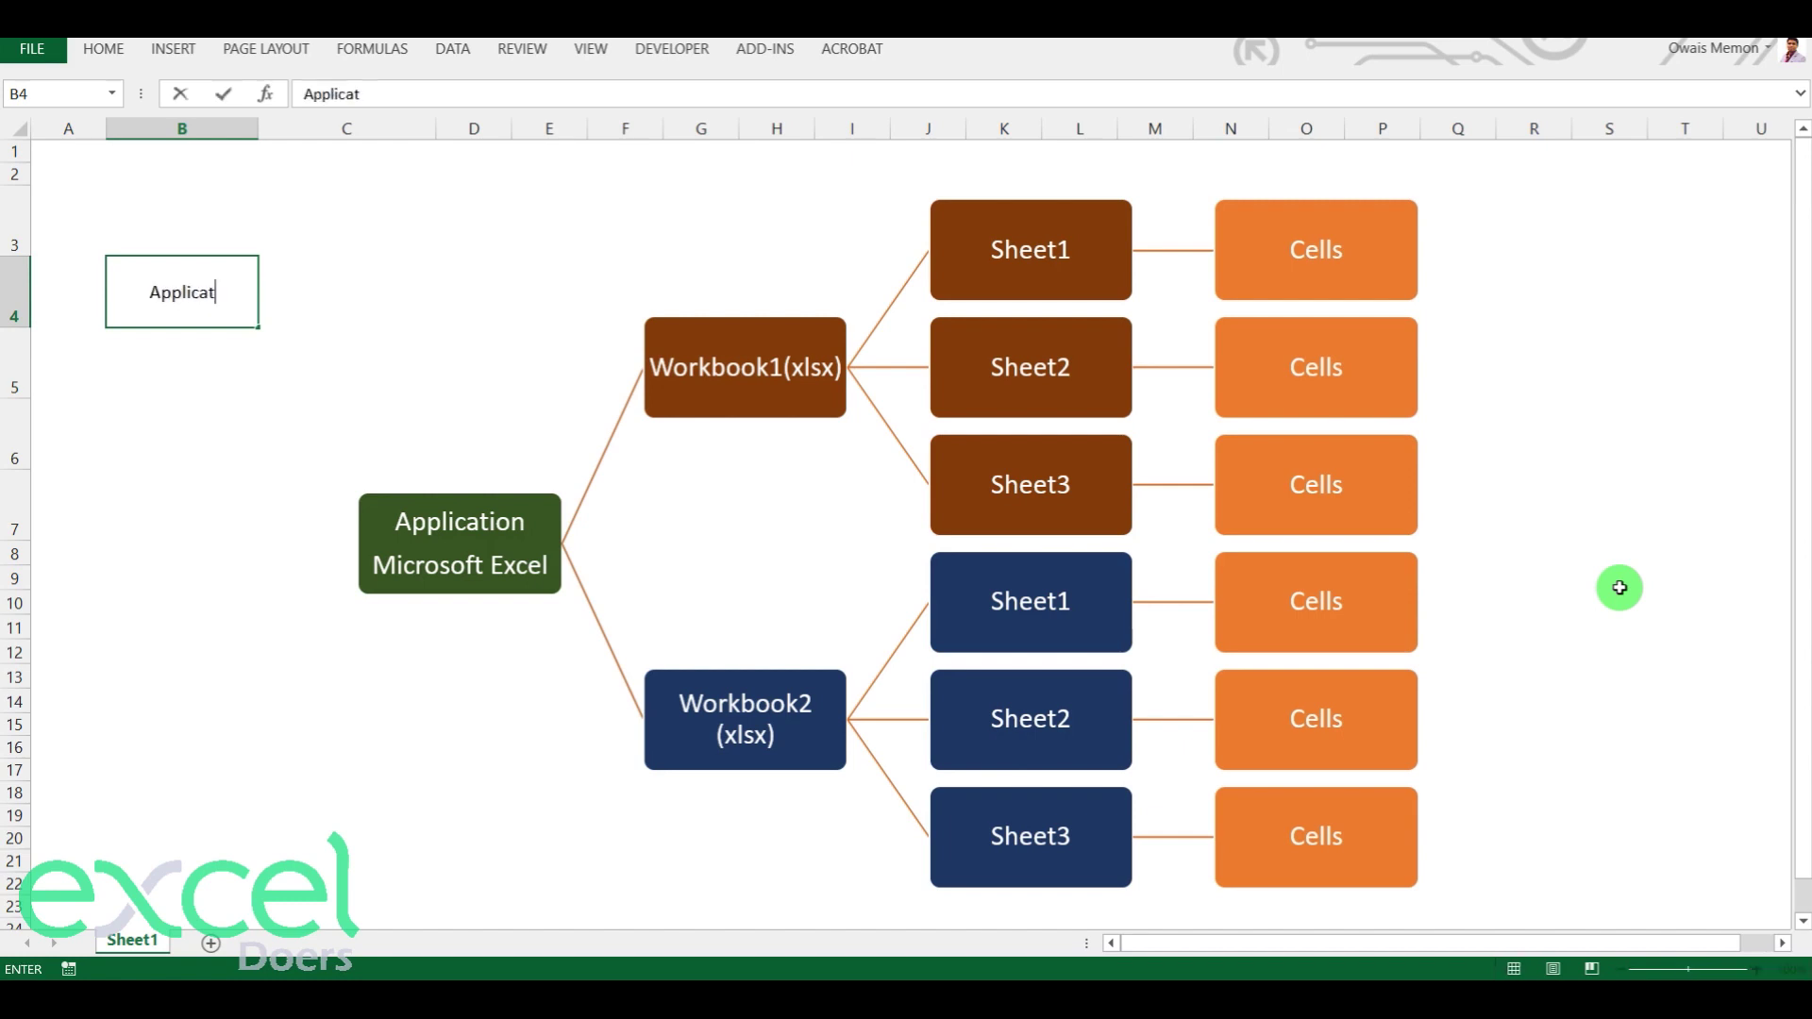
type("ion")
key("Return")
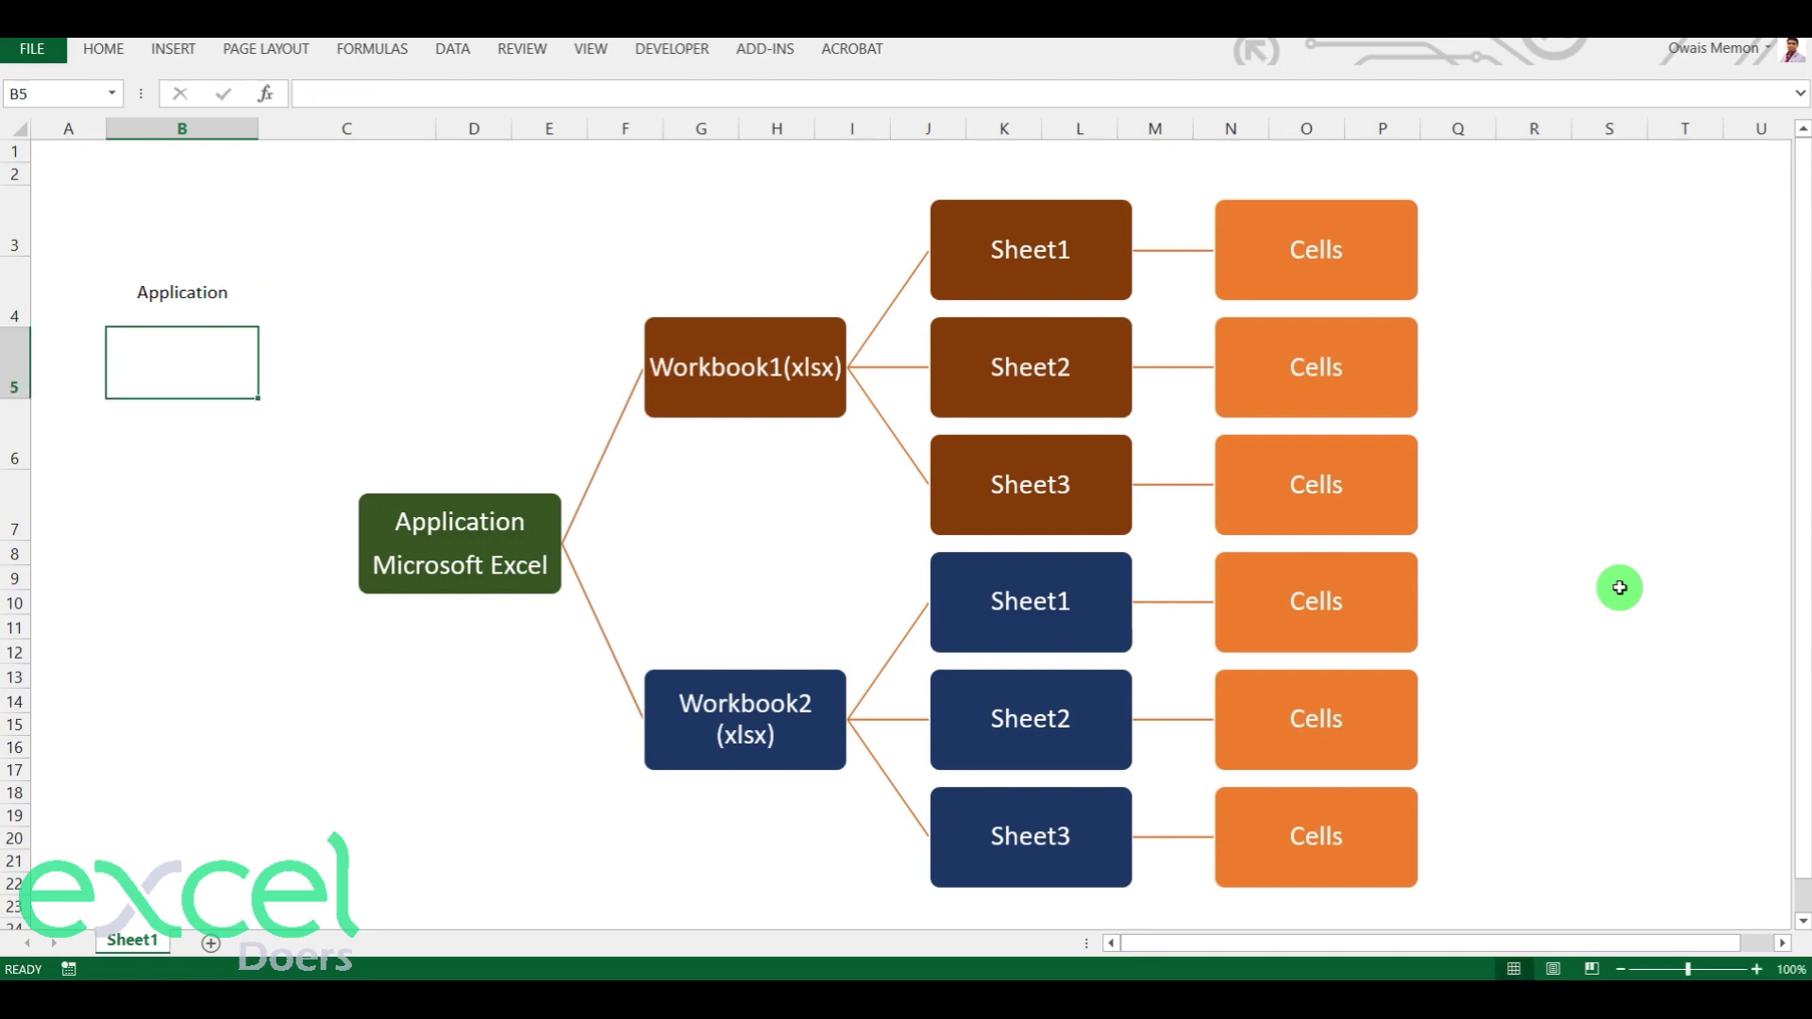
key("Up")
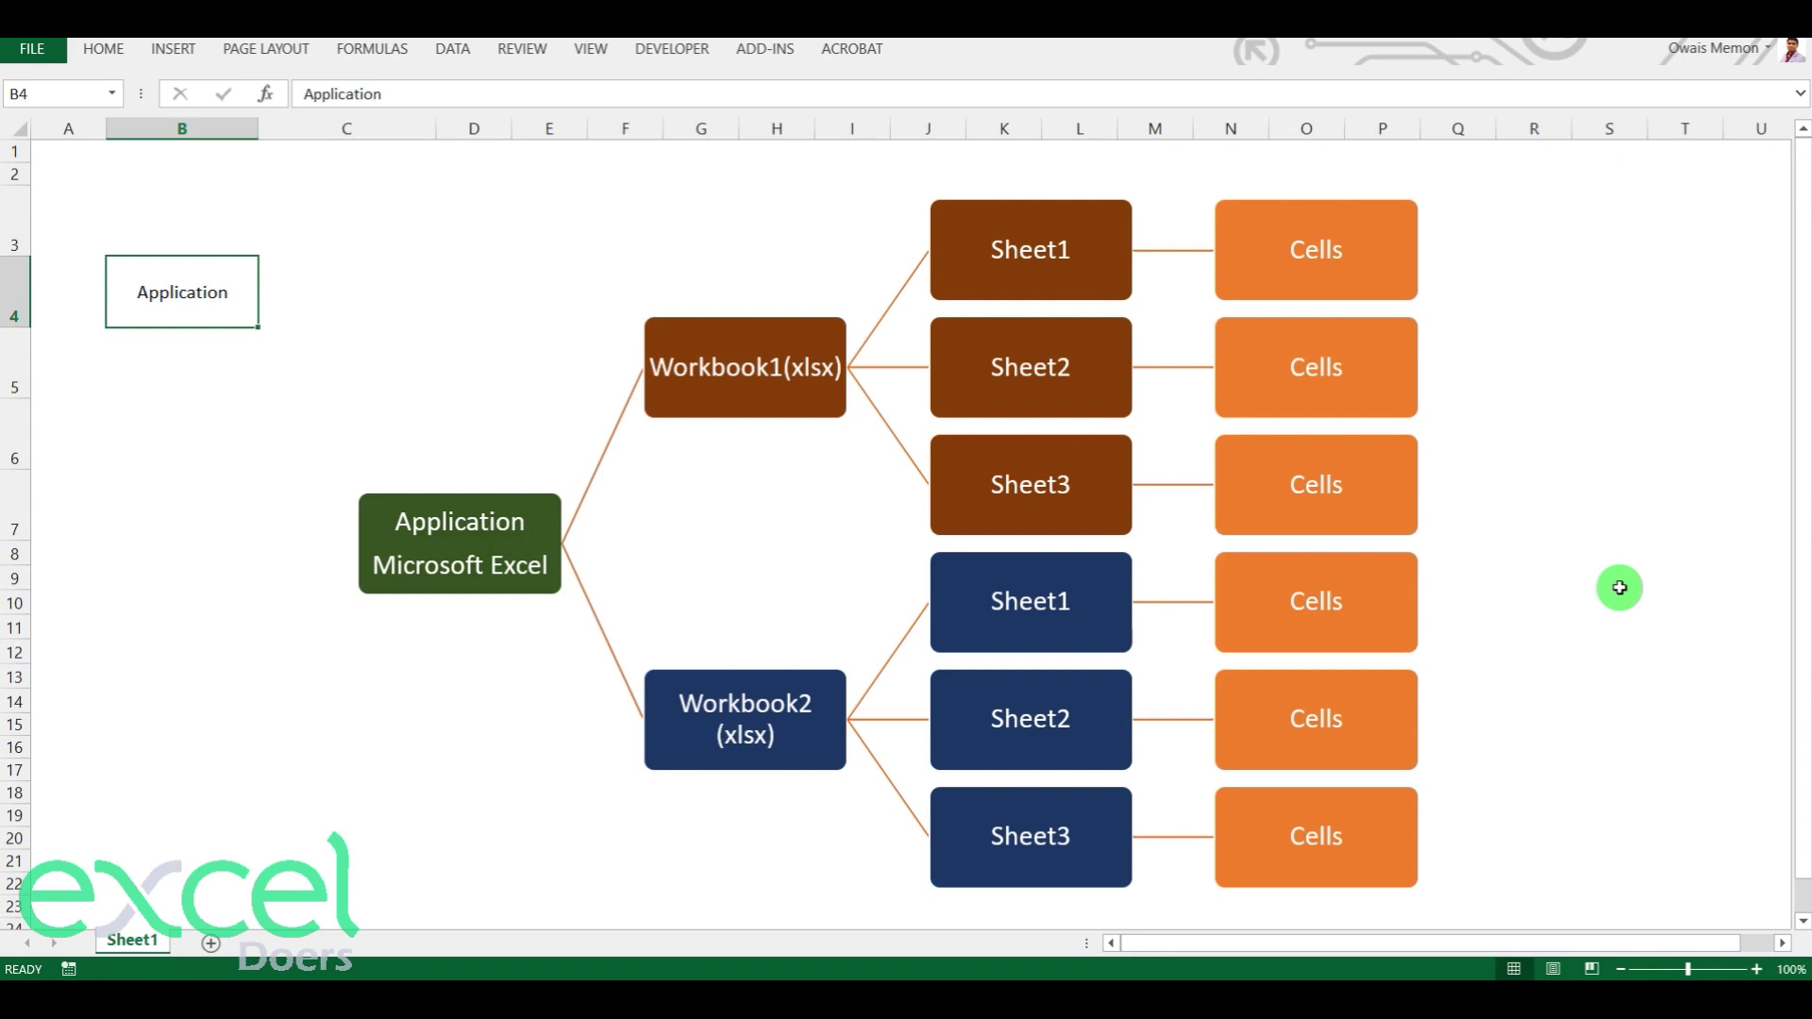
Enter Workbooks, Sheets and Cells into B5, B6 and B7 under Application
left_click(422, 450)
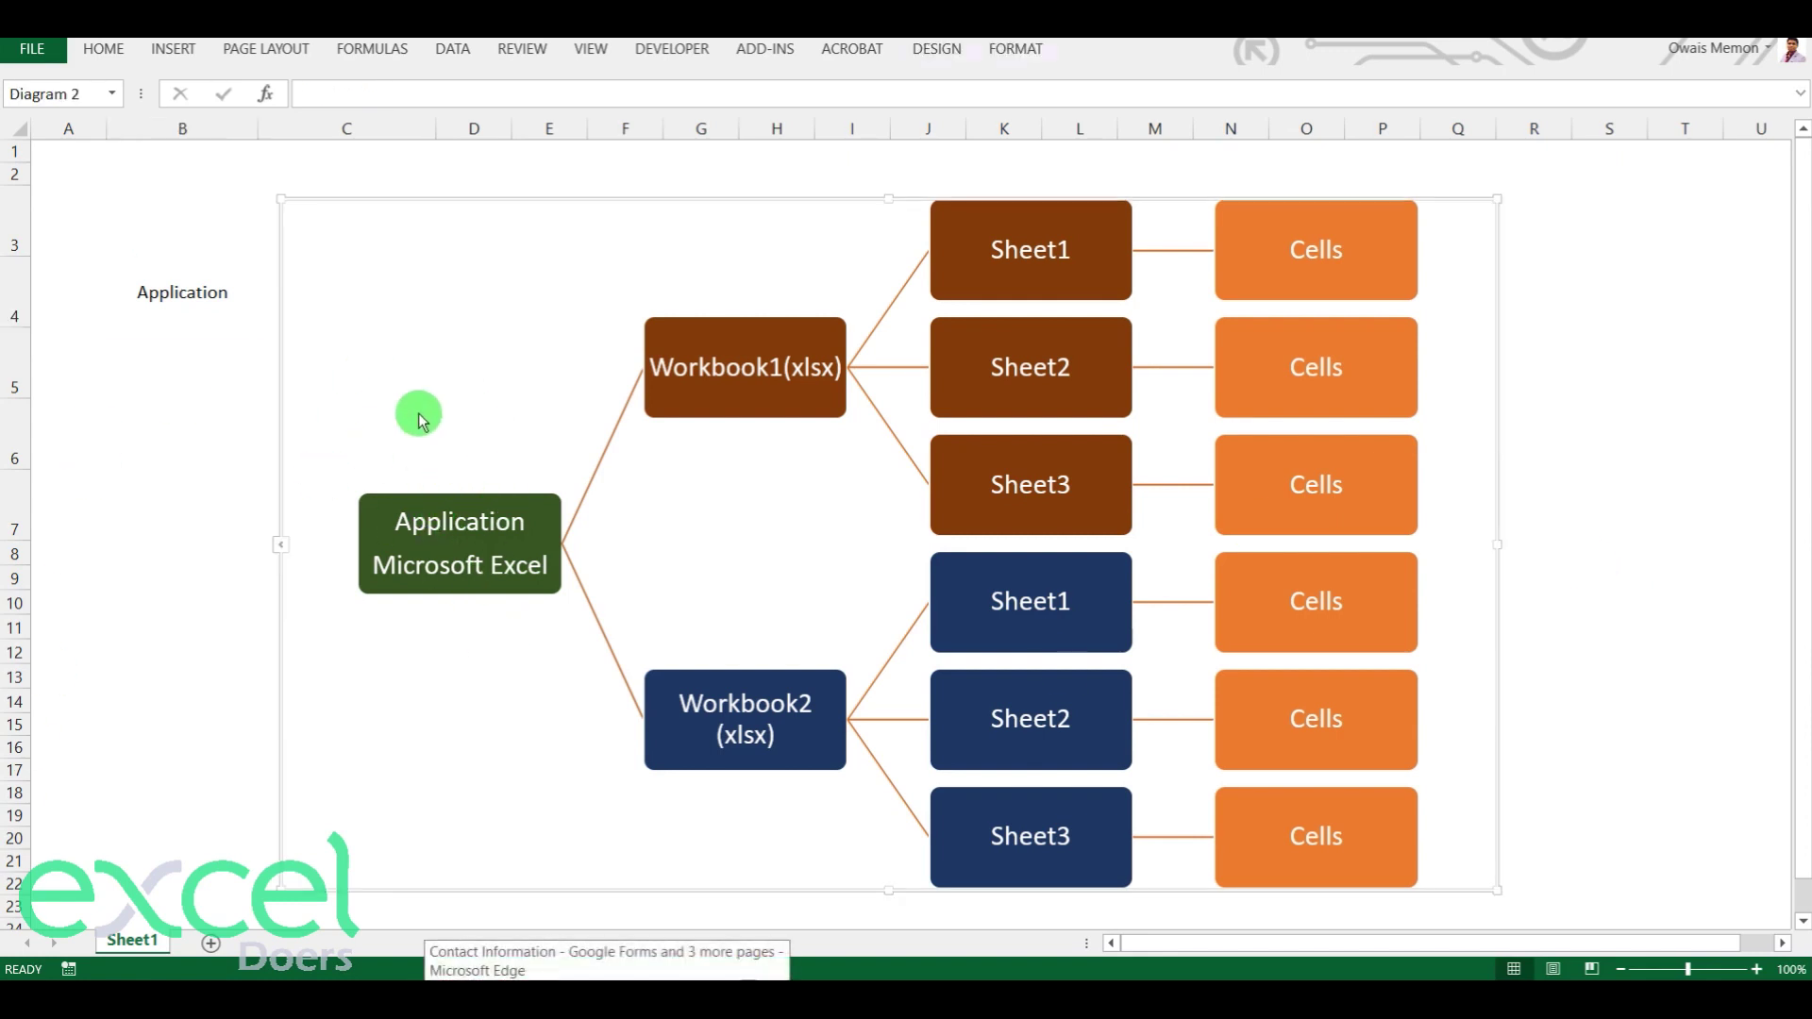
left_click(178, 291)
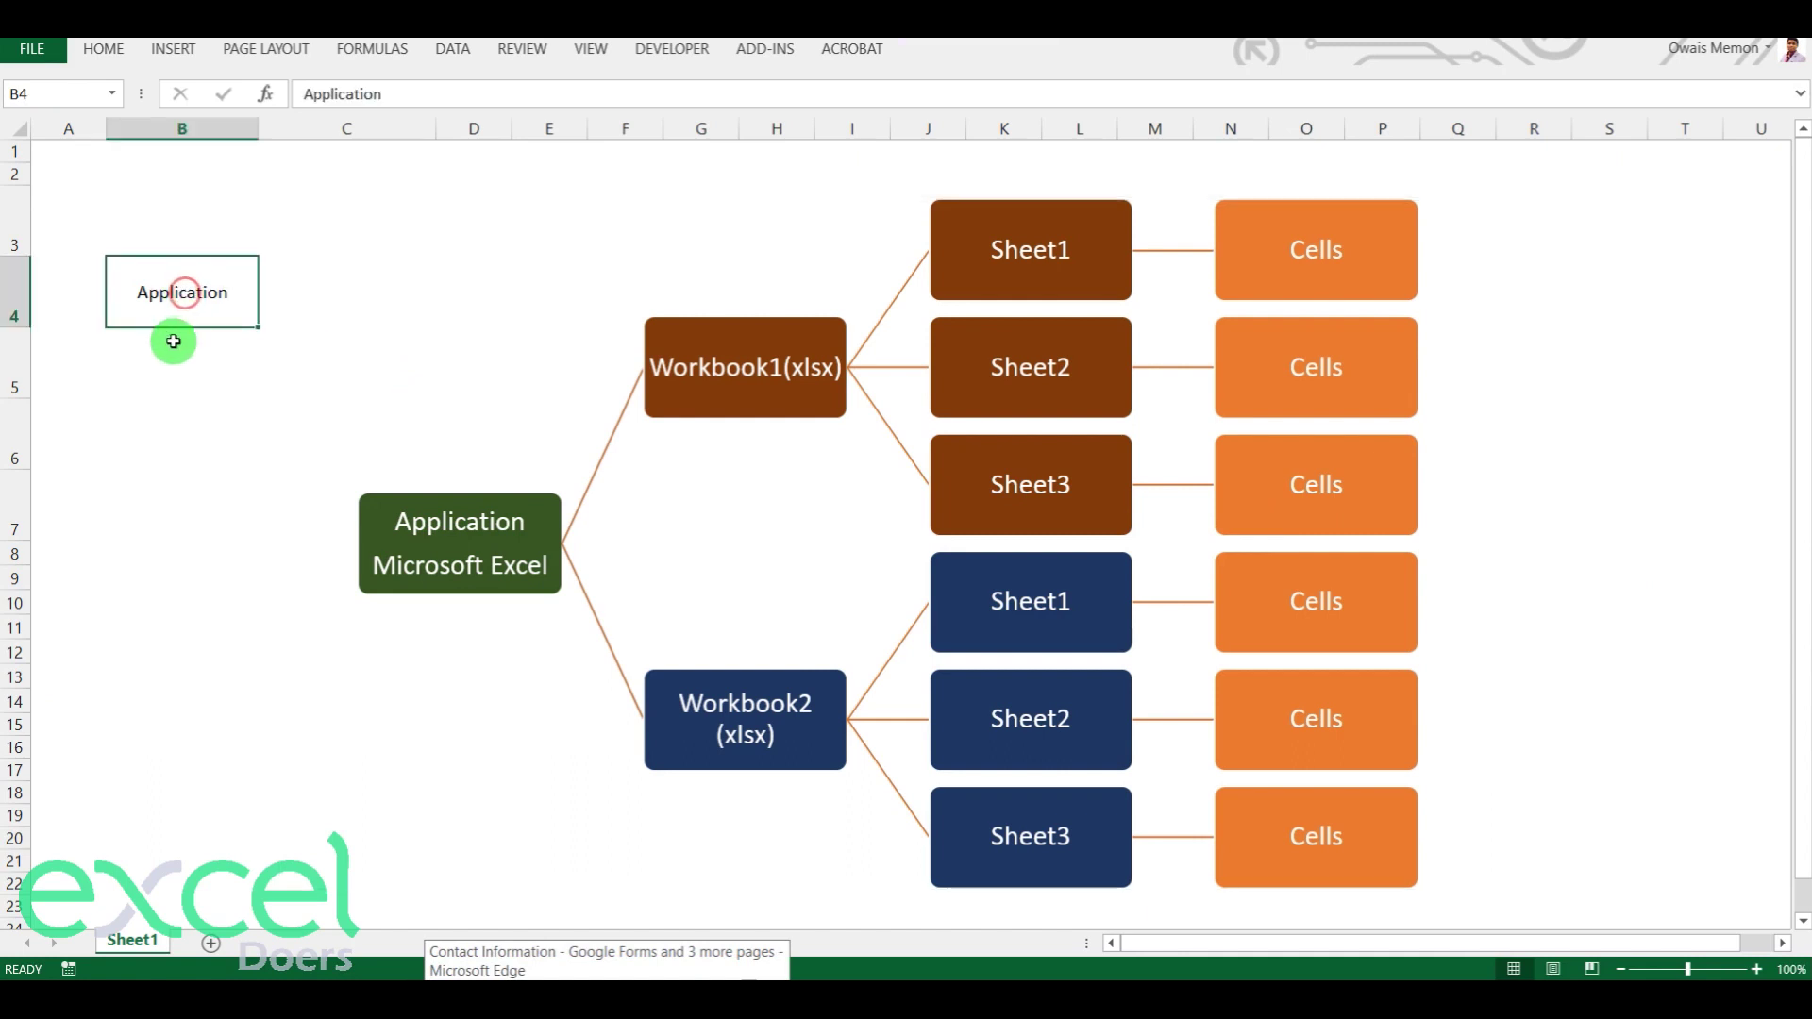
left_click(173, 342)
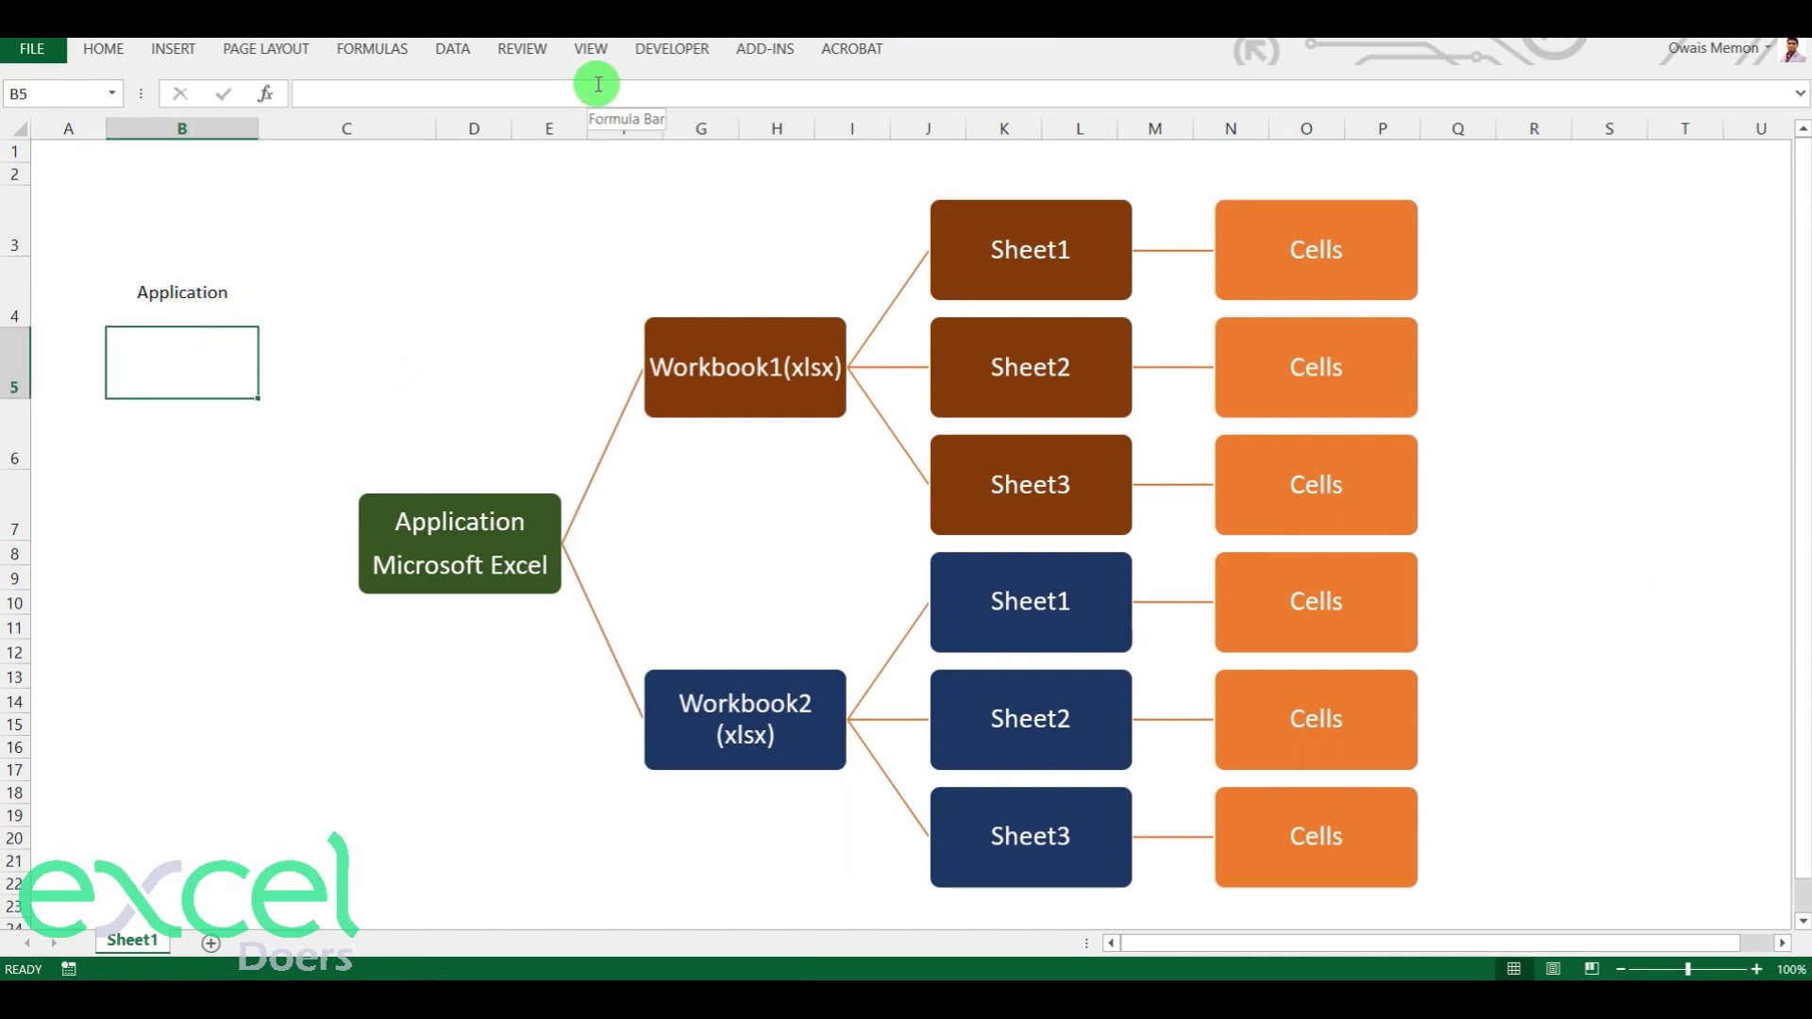
type("Work")
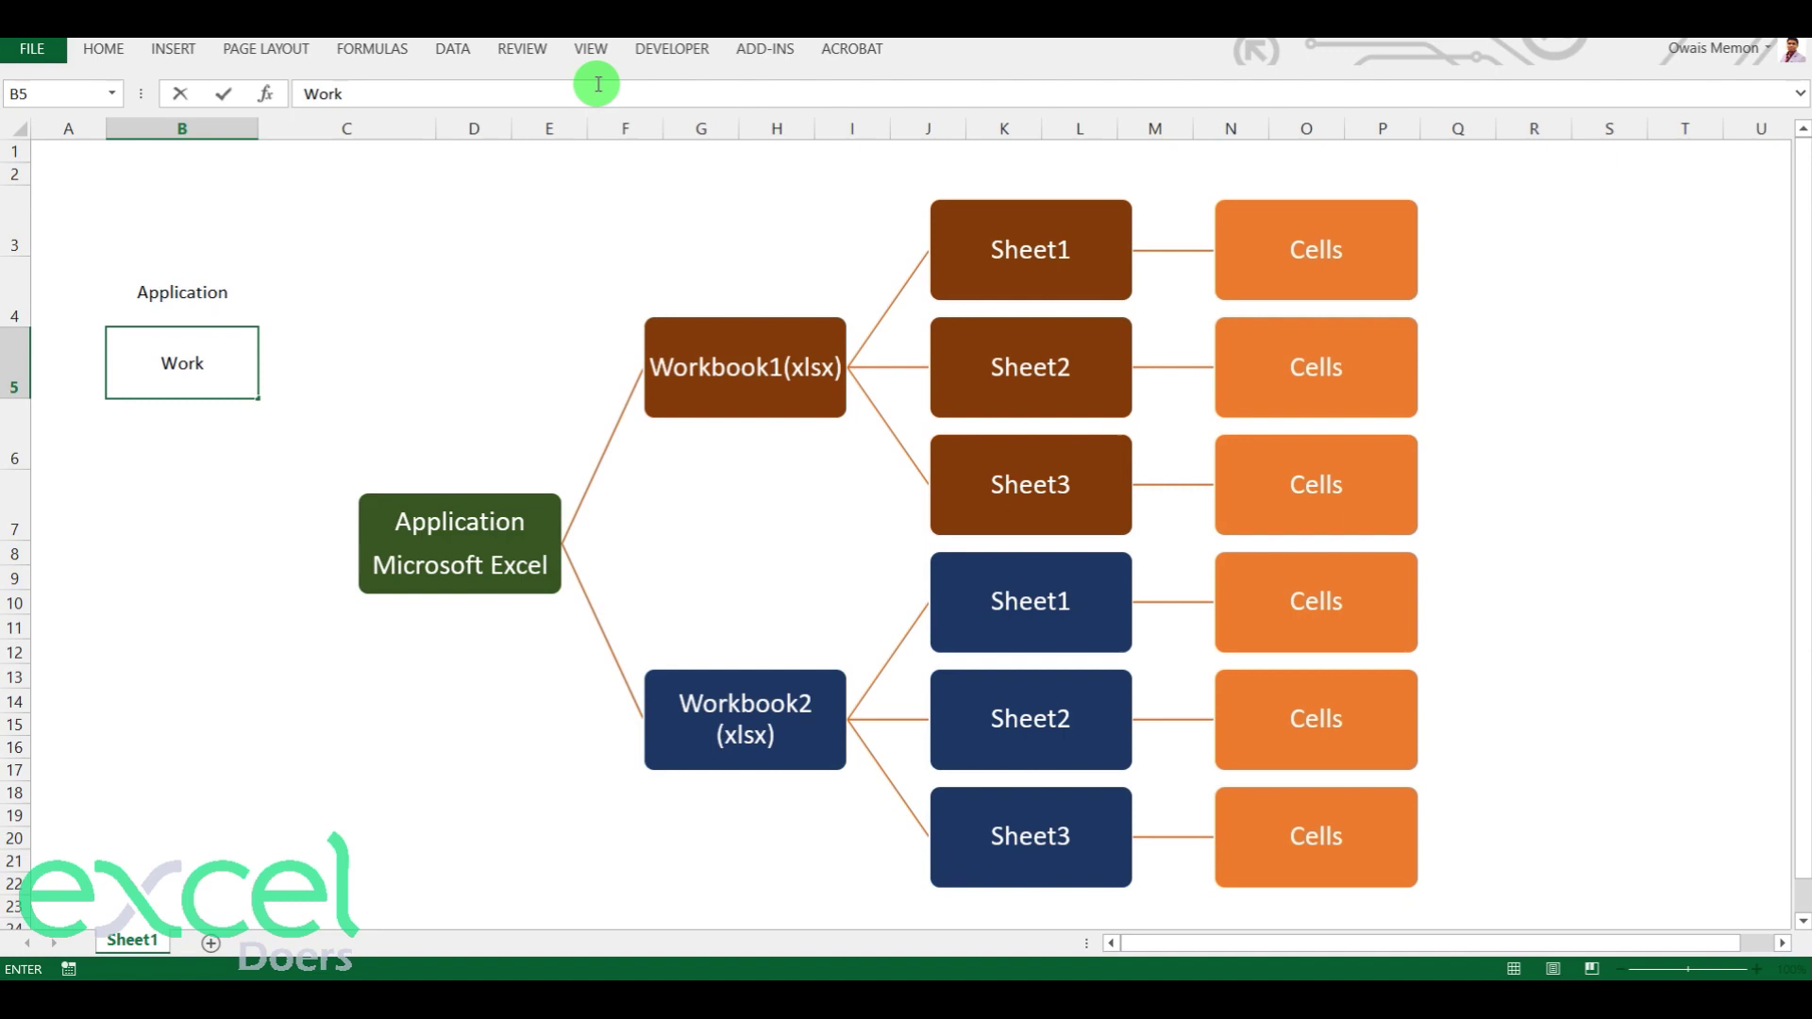
type("books")
key("Return")
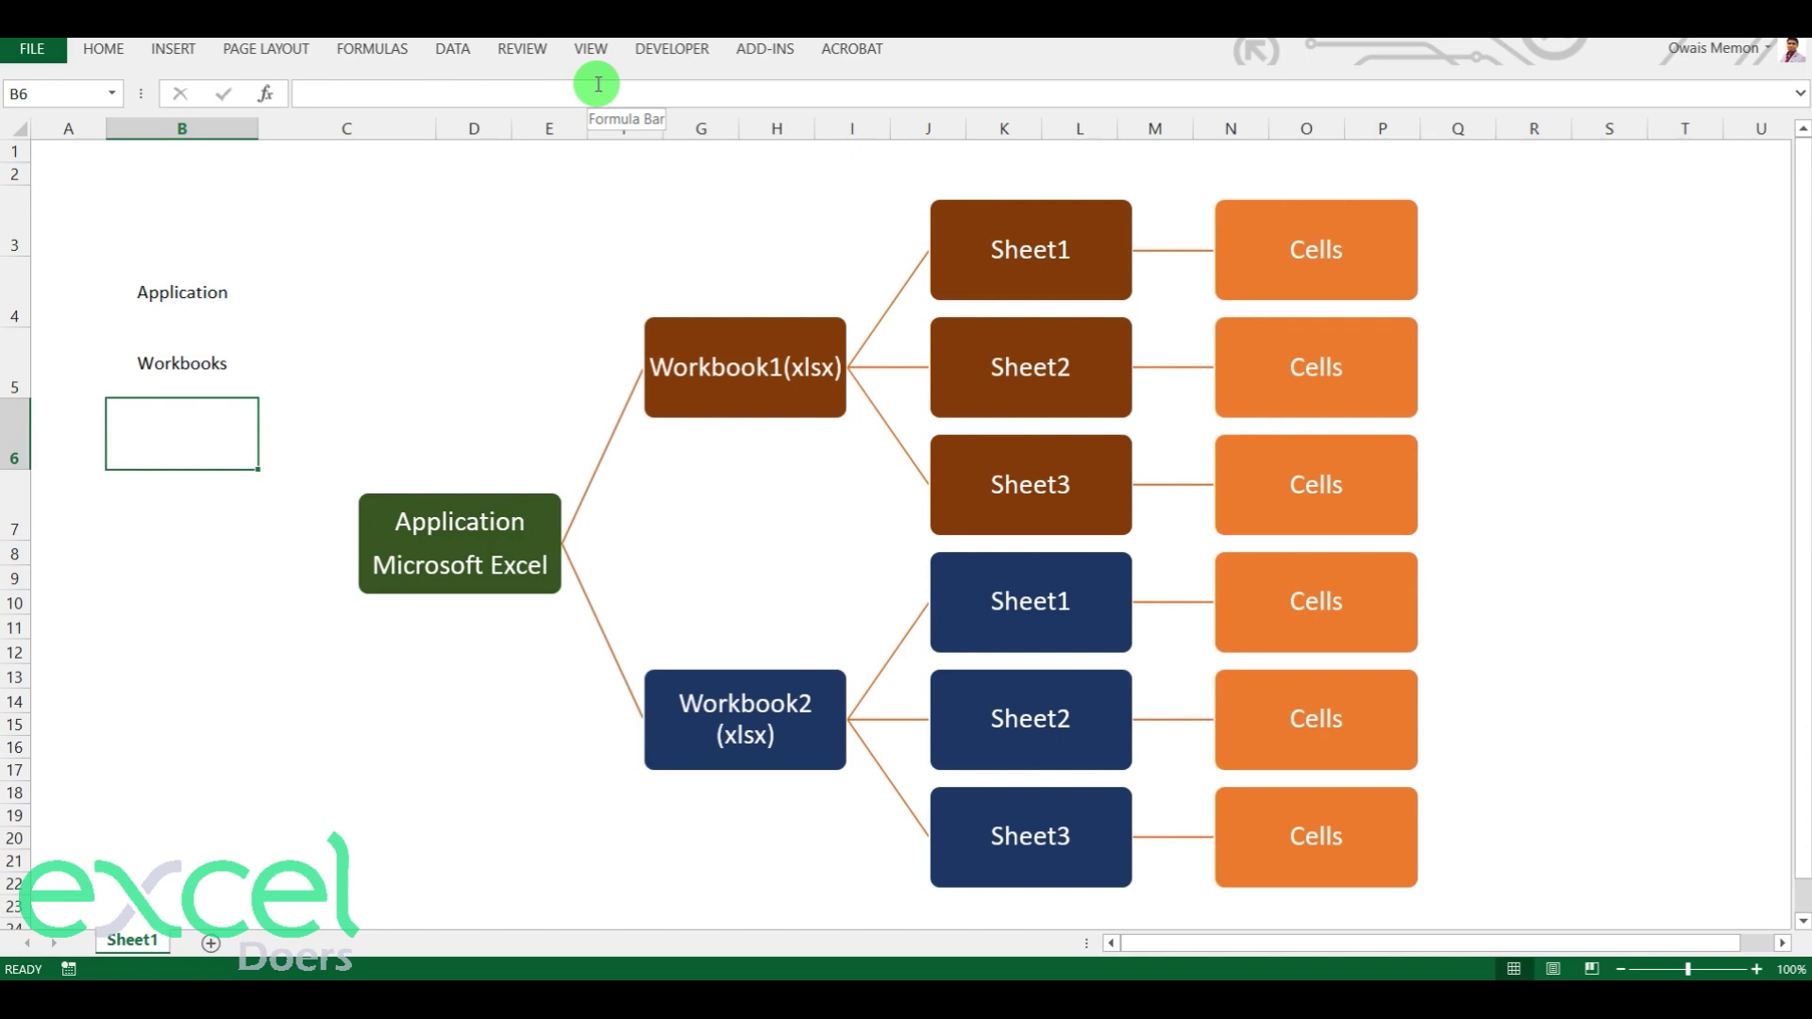
type("Sheets")
key("Return")
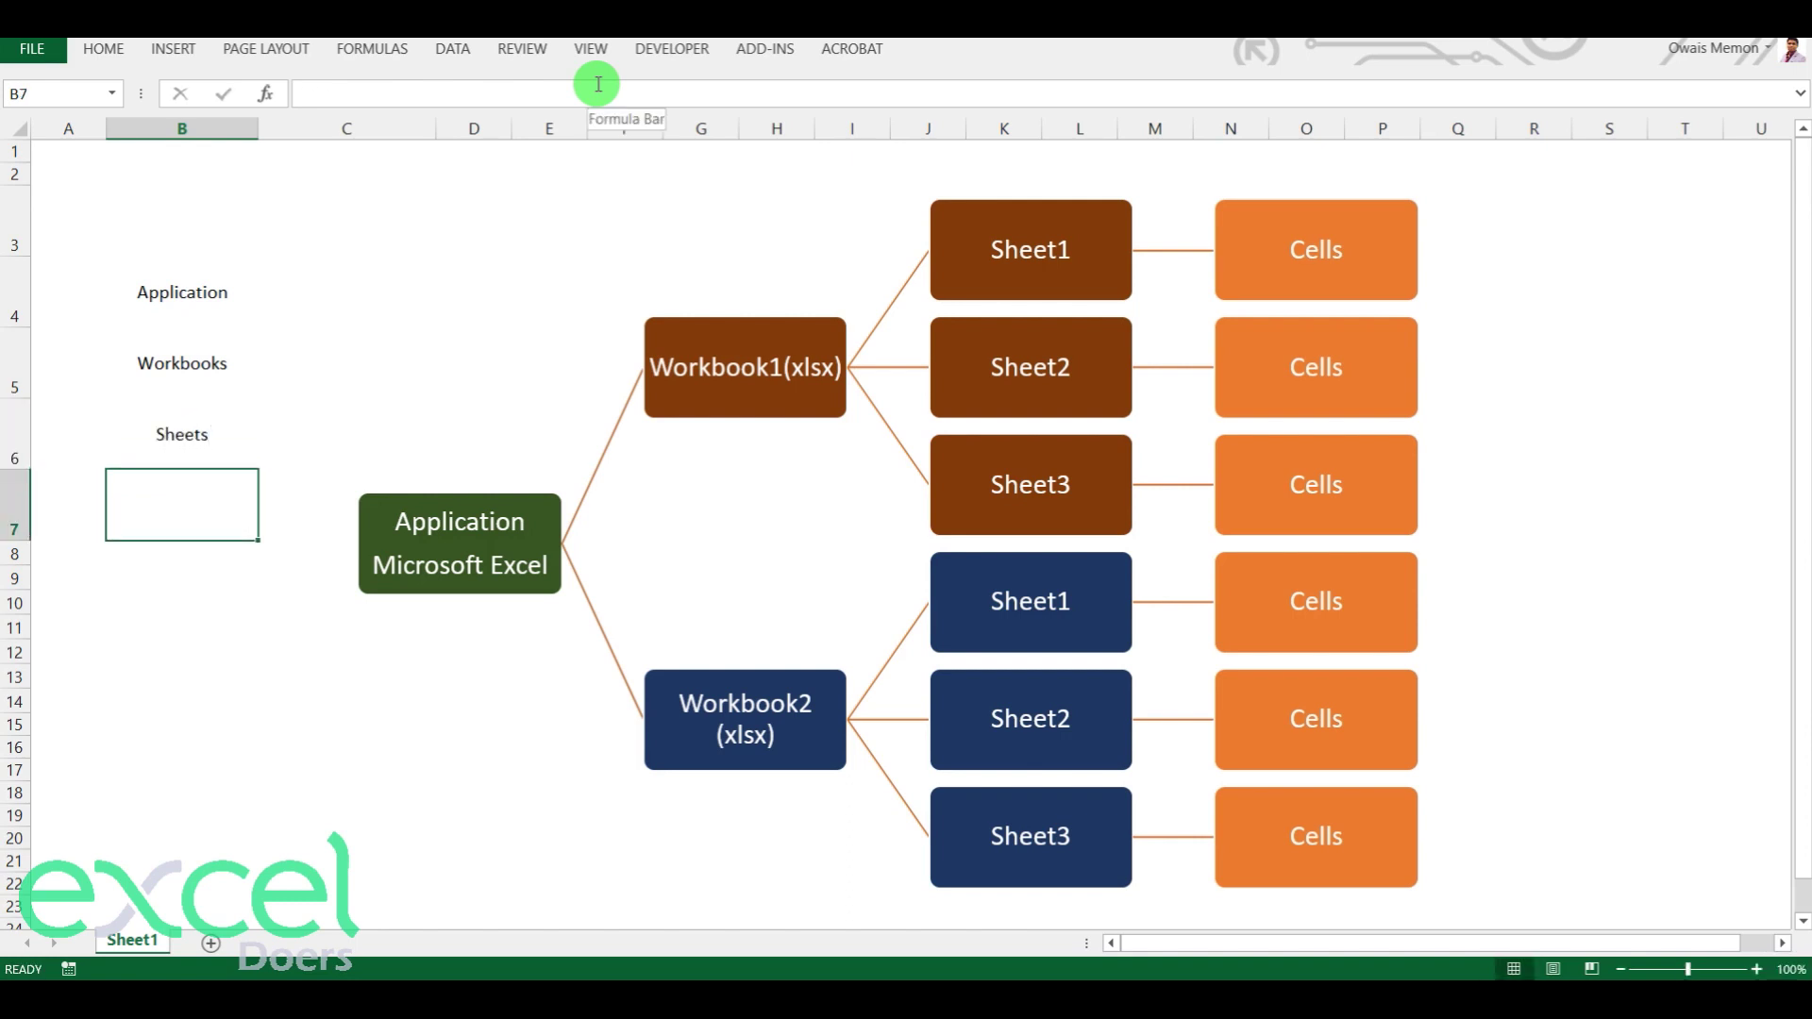
type("Cells")
key("Return")
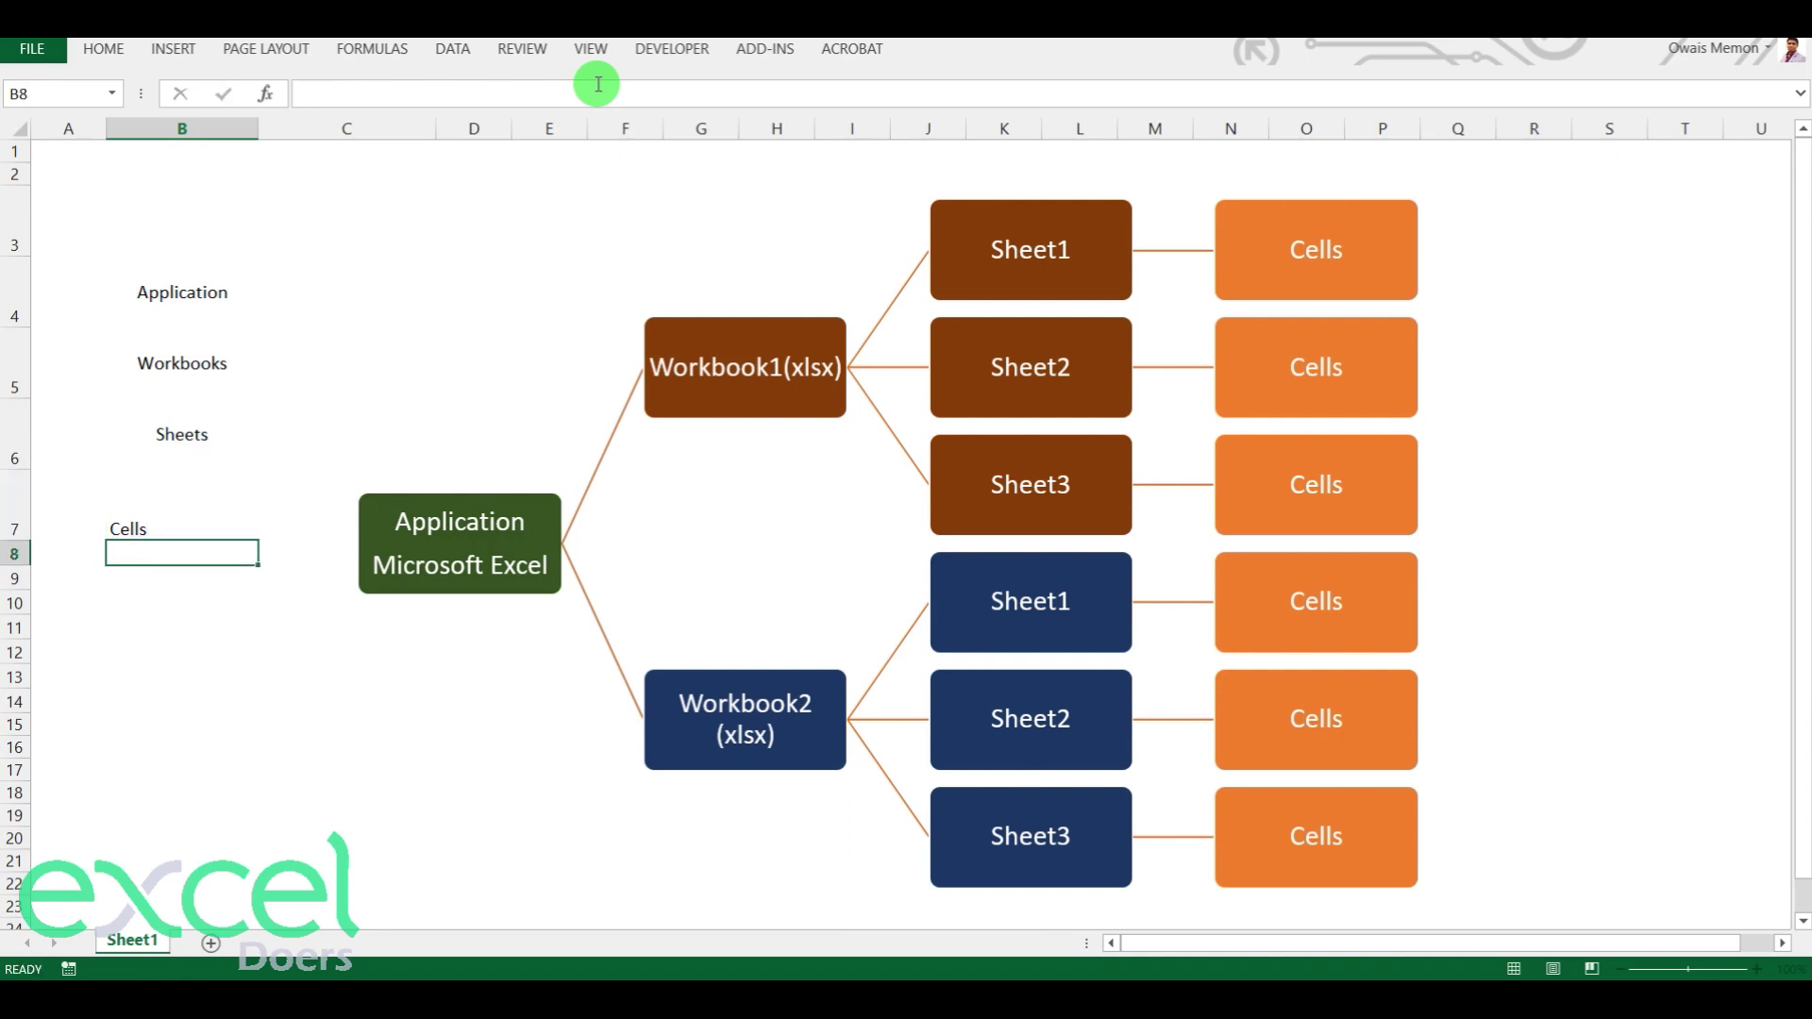
key("Up")
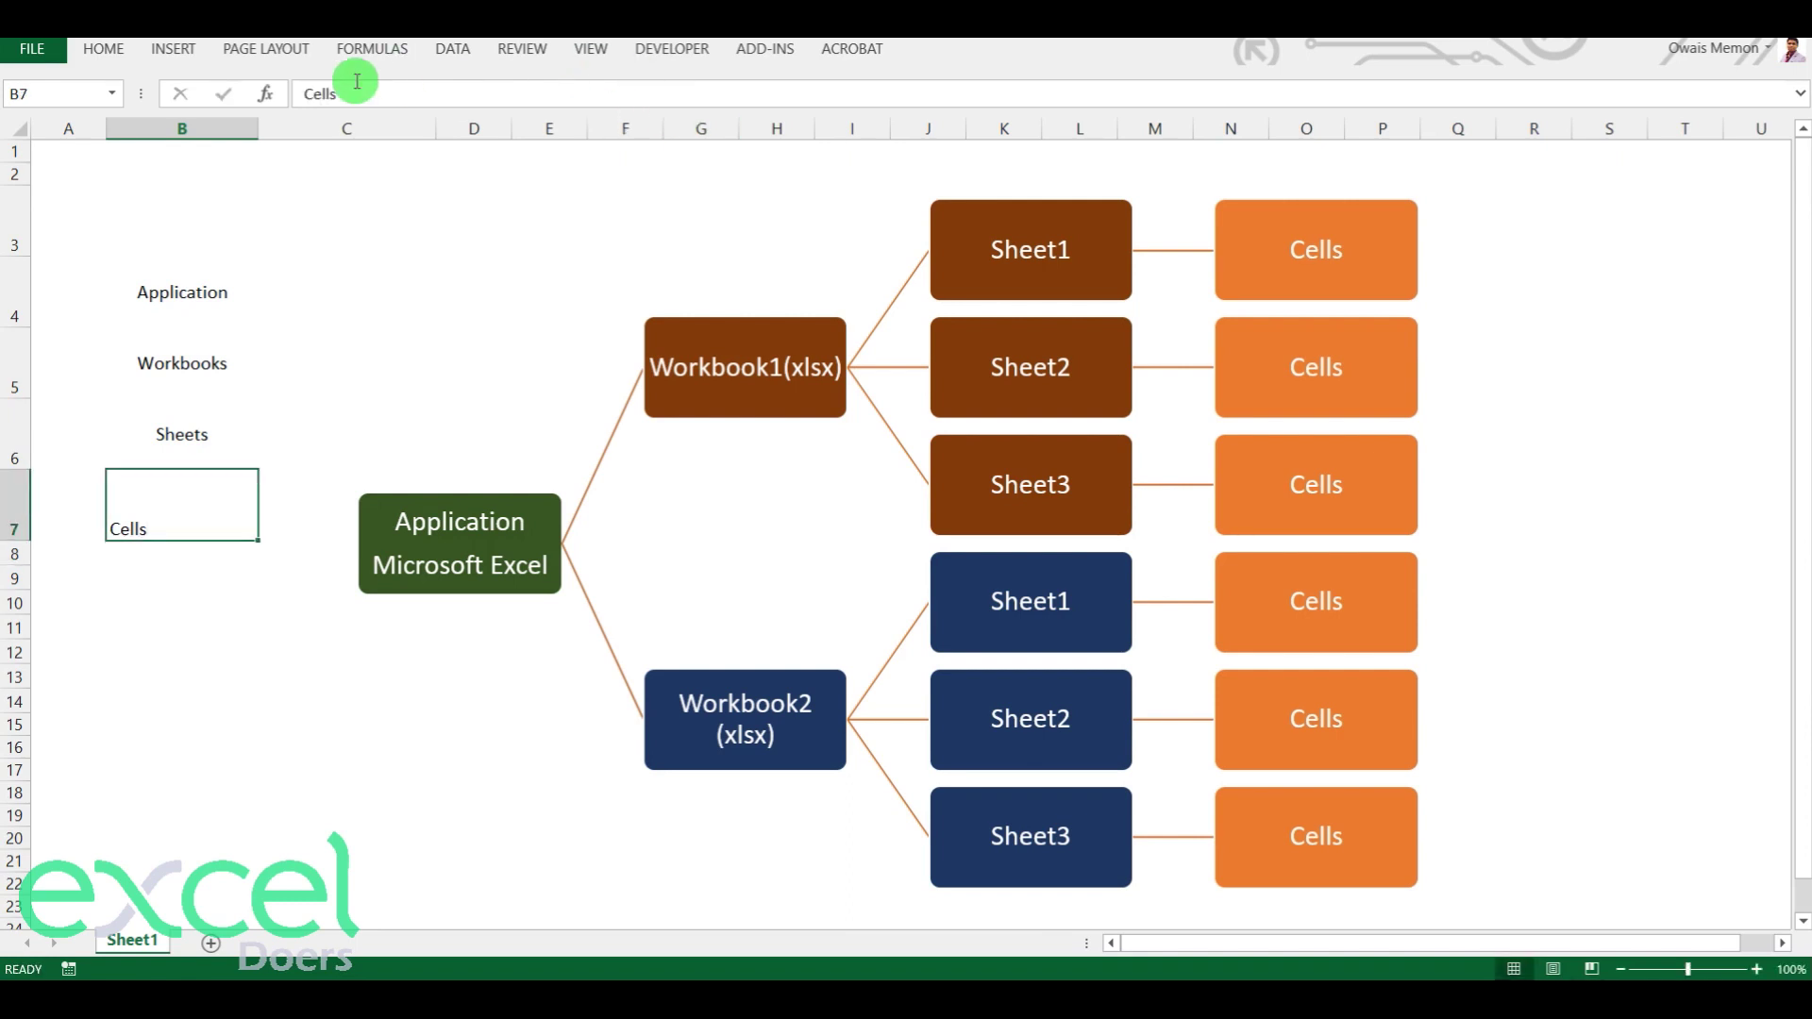
Centre the Cells label in B7 horizontally and vertically and enlarge it to 14 pt
left_click(103, 49)
left_click(438, 123)
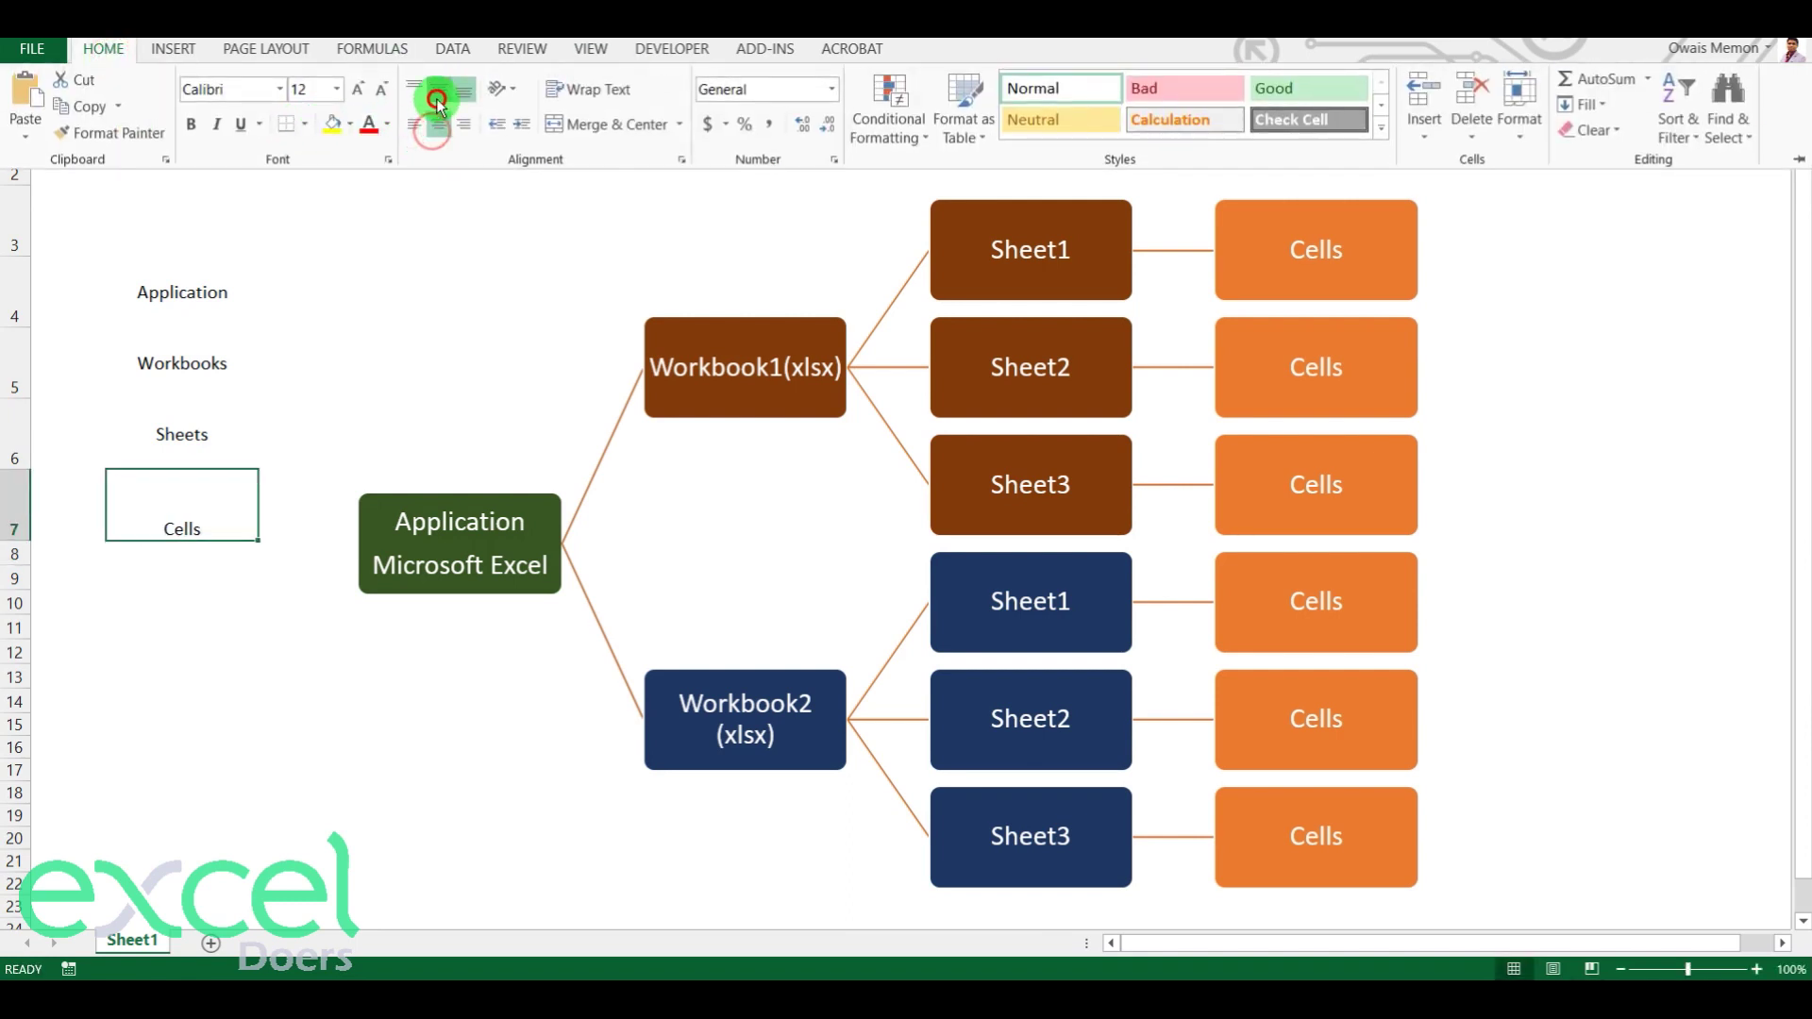
left_click(439, 89)
left_click(357, 91)
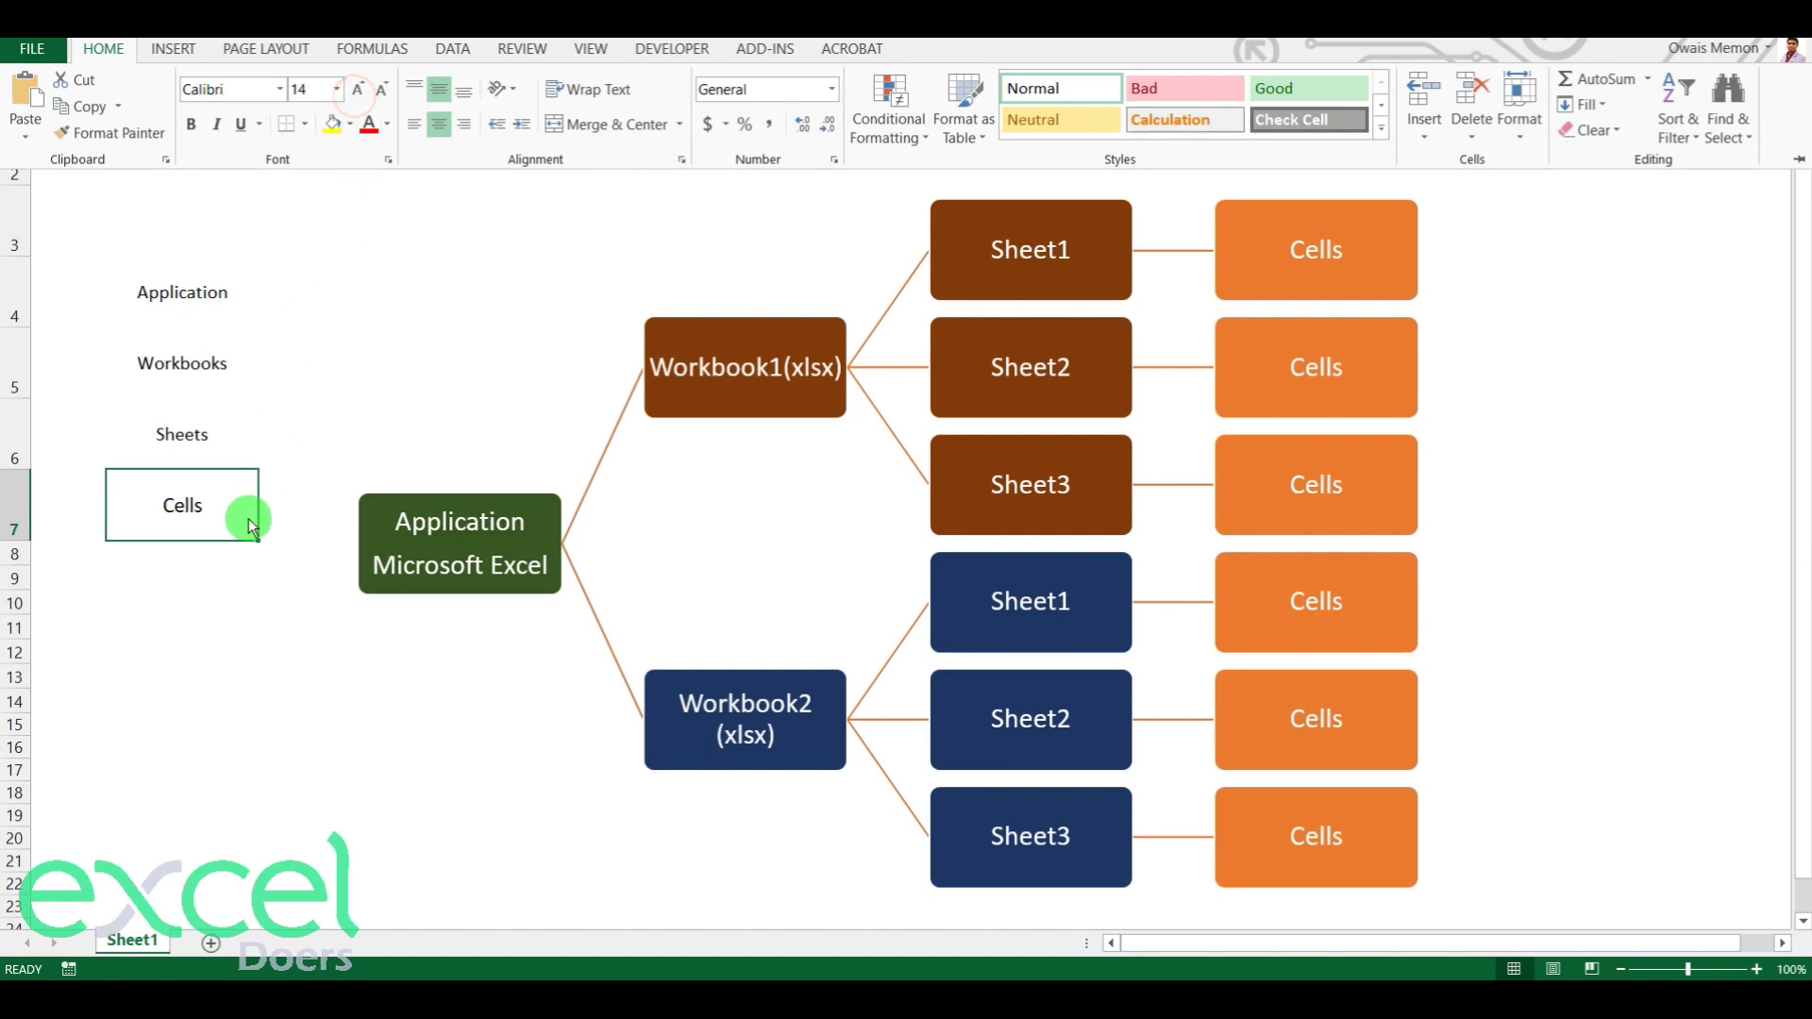
left_click(217, 552)
left_click(194, 547)
left_click(191, 502)
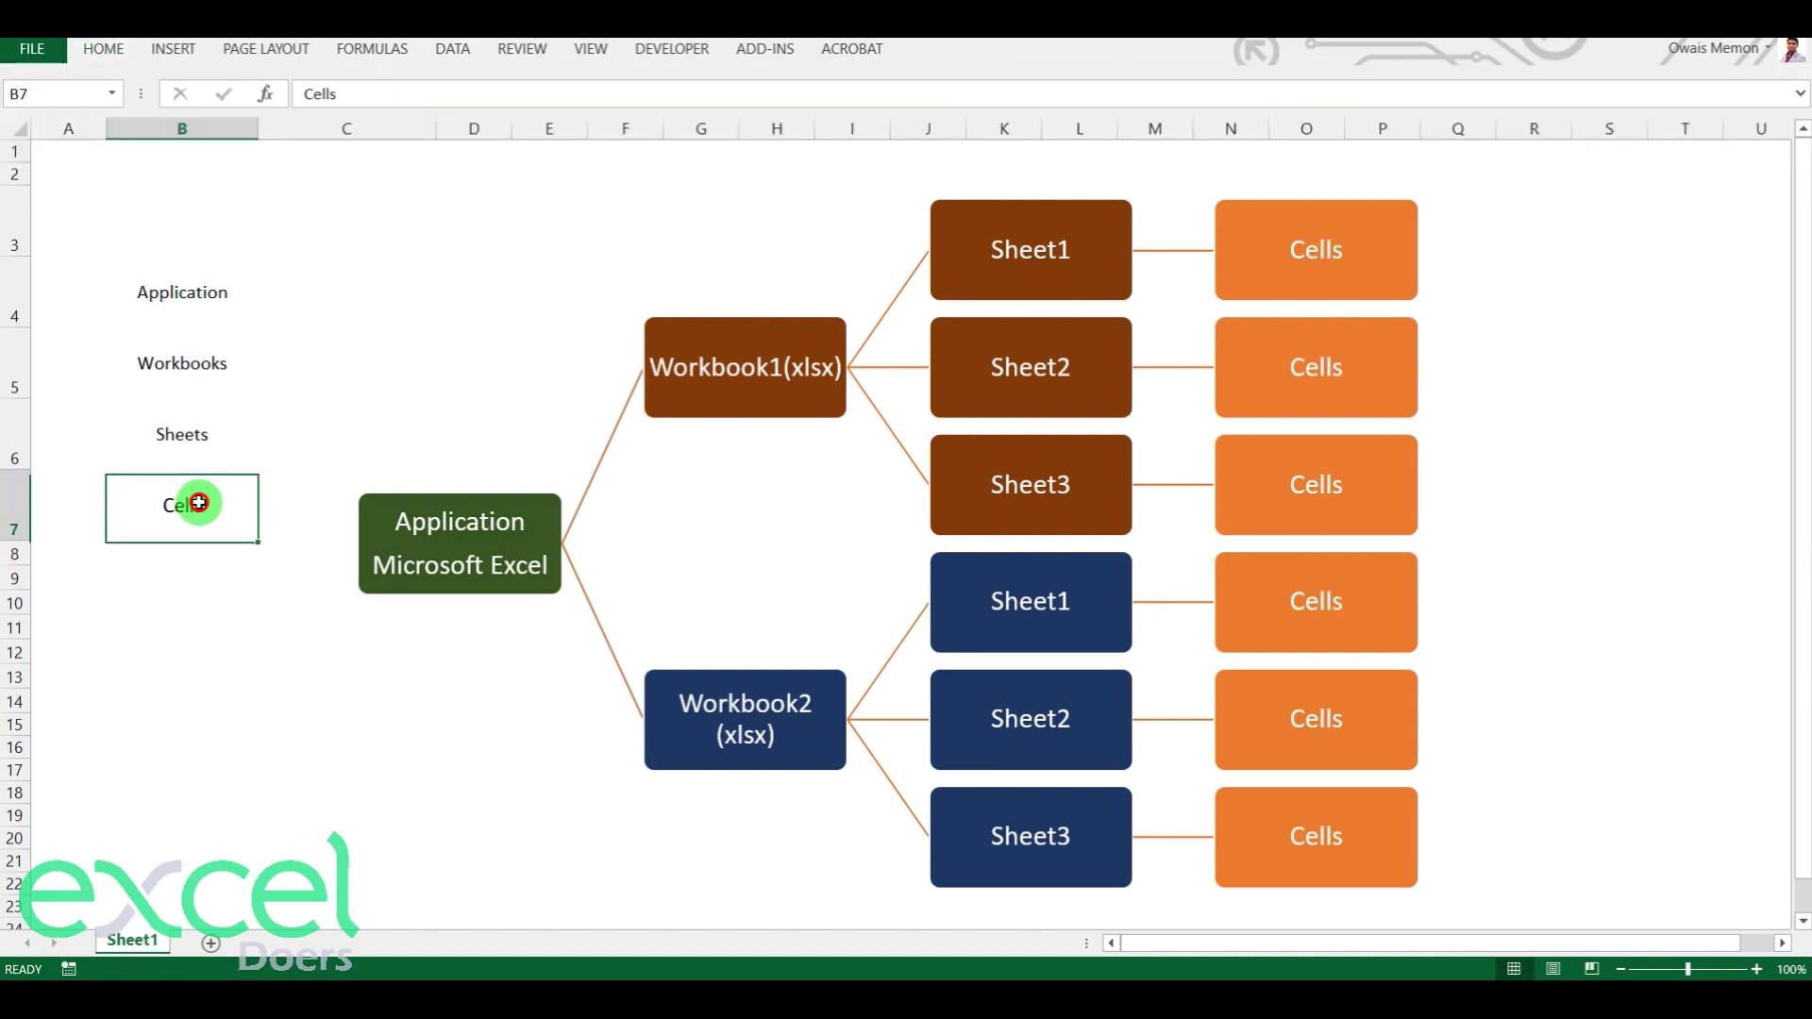
left_click(336, 506)
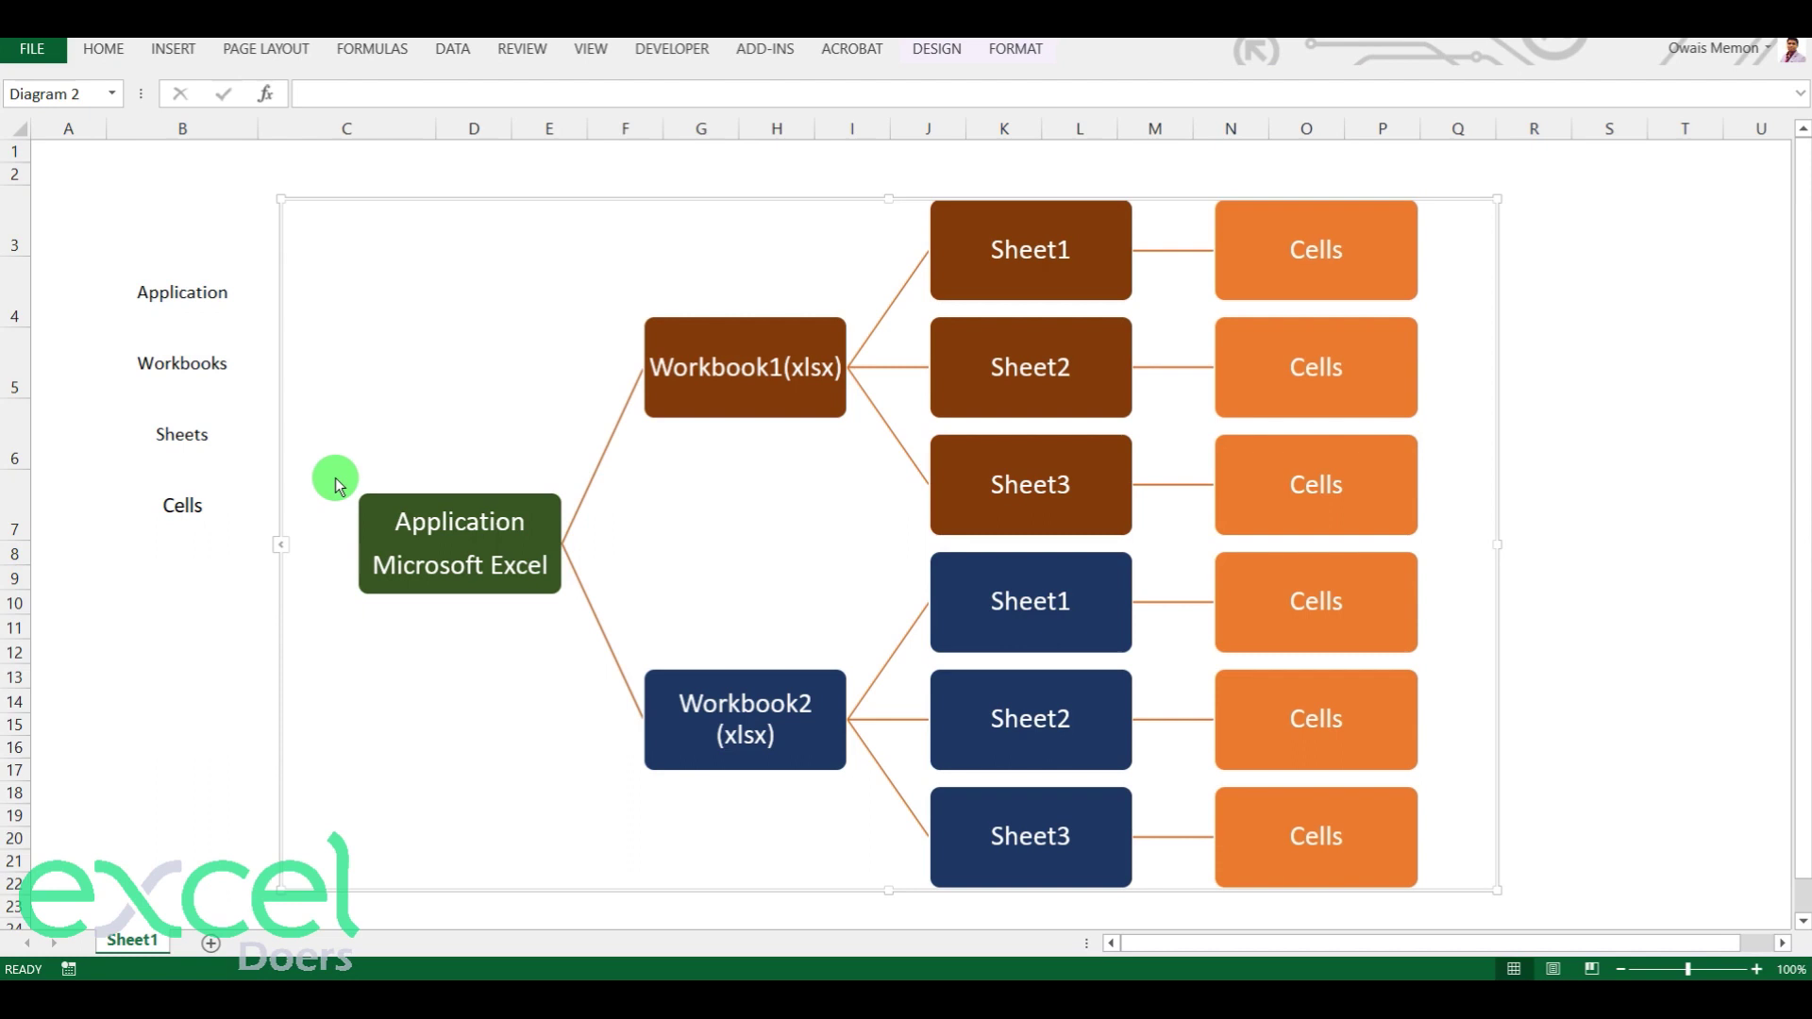
left_click(289, 459)
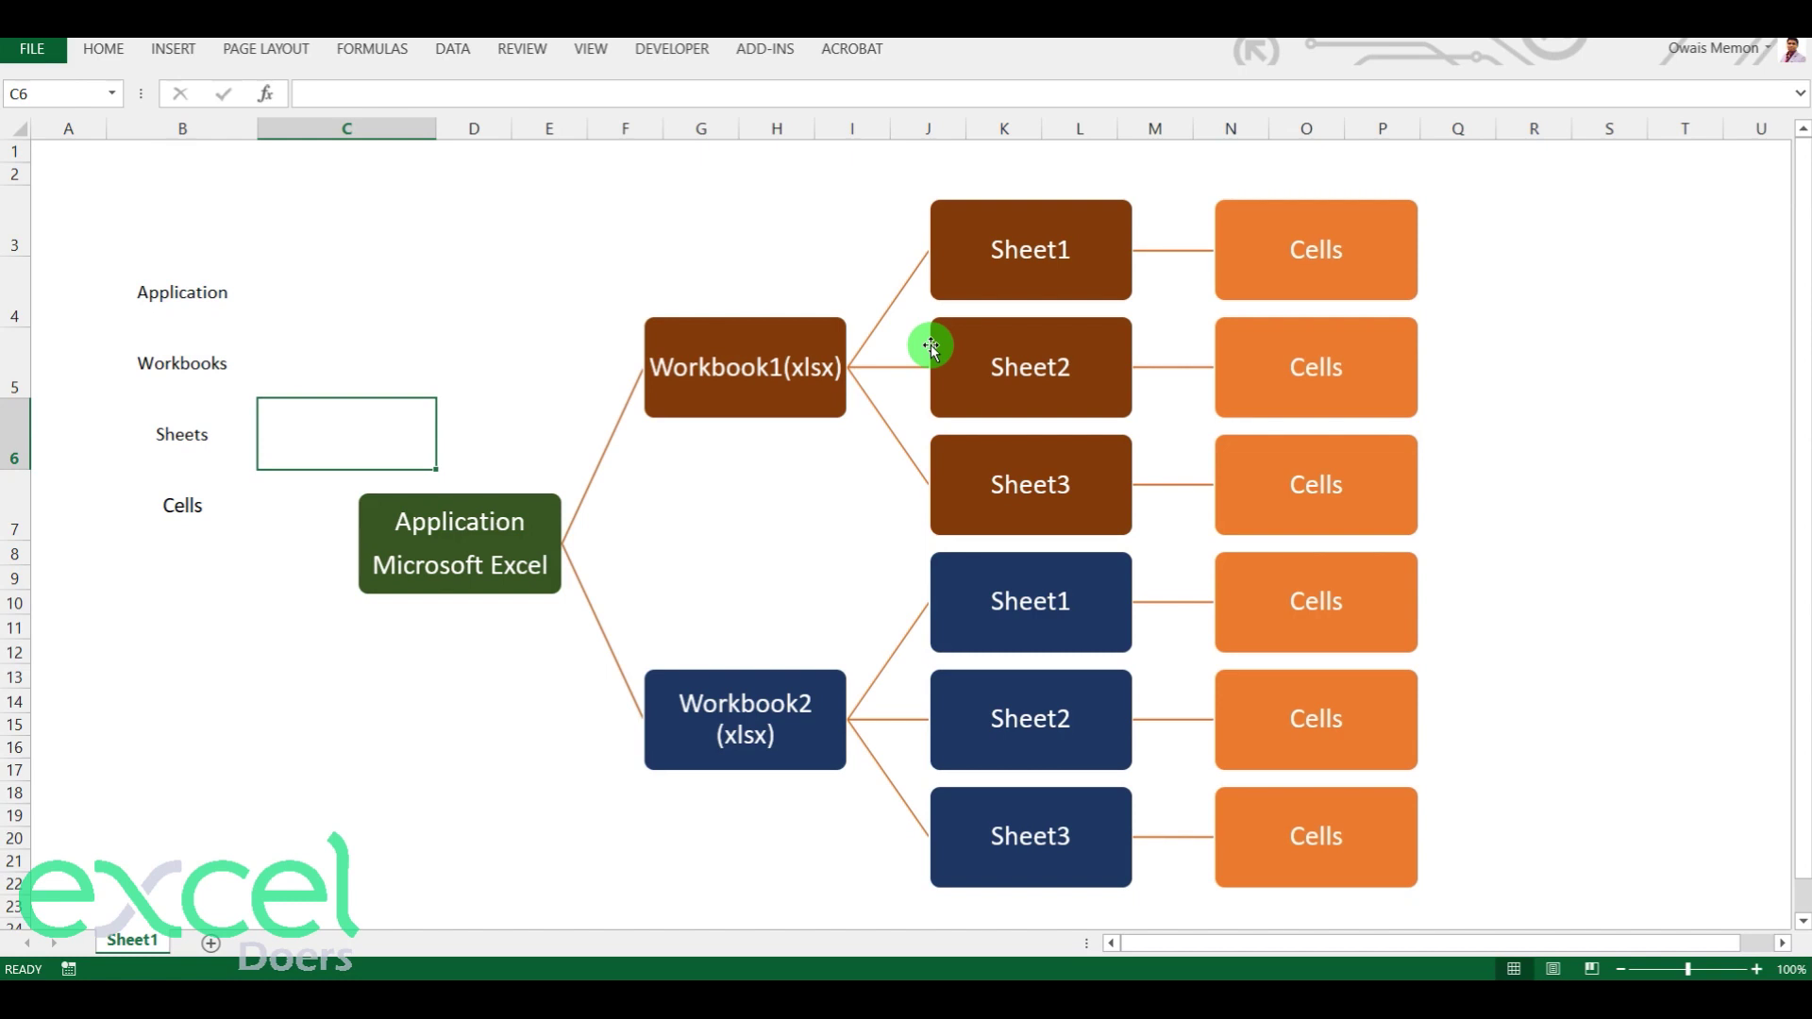
left_click(1049, 359)
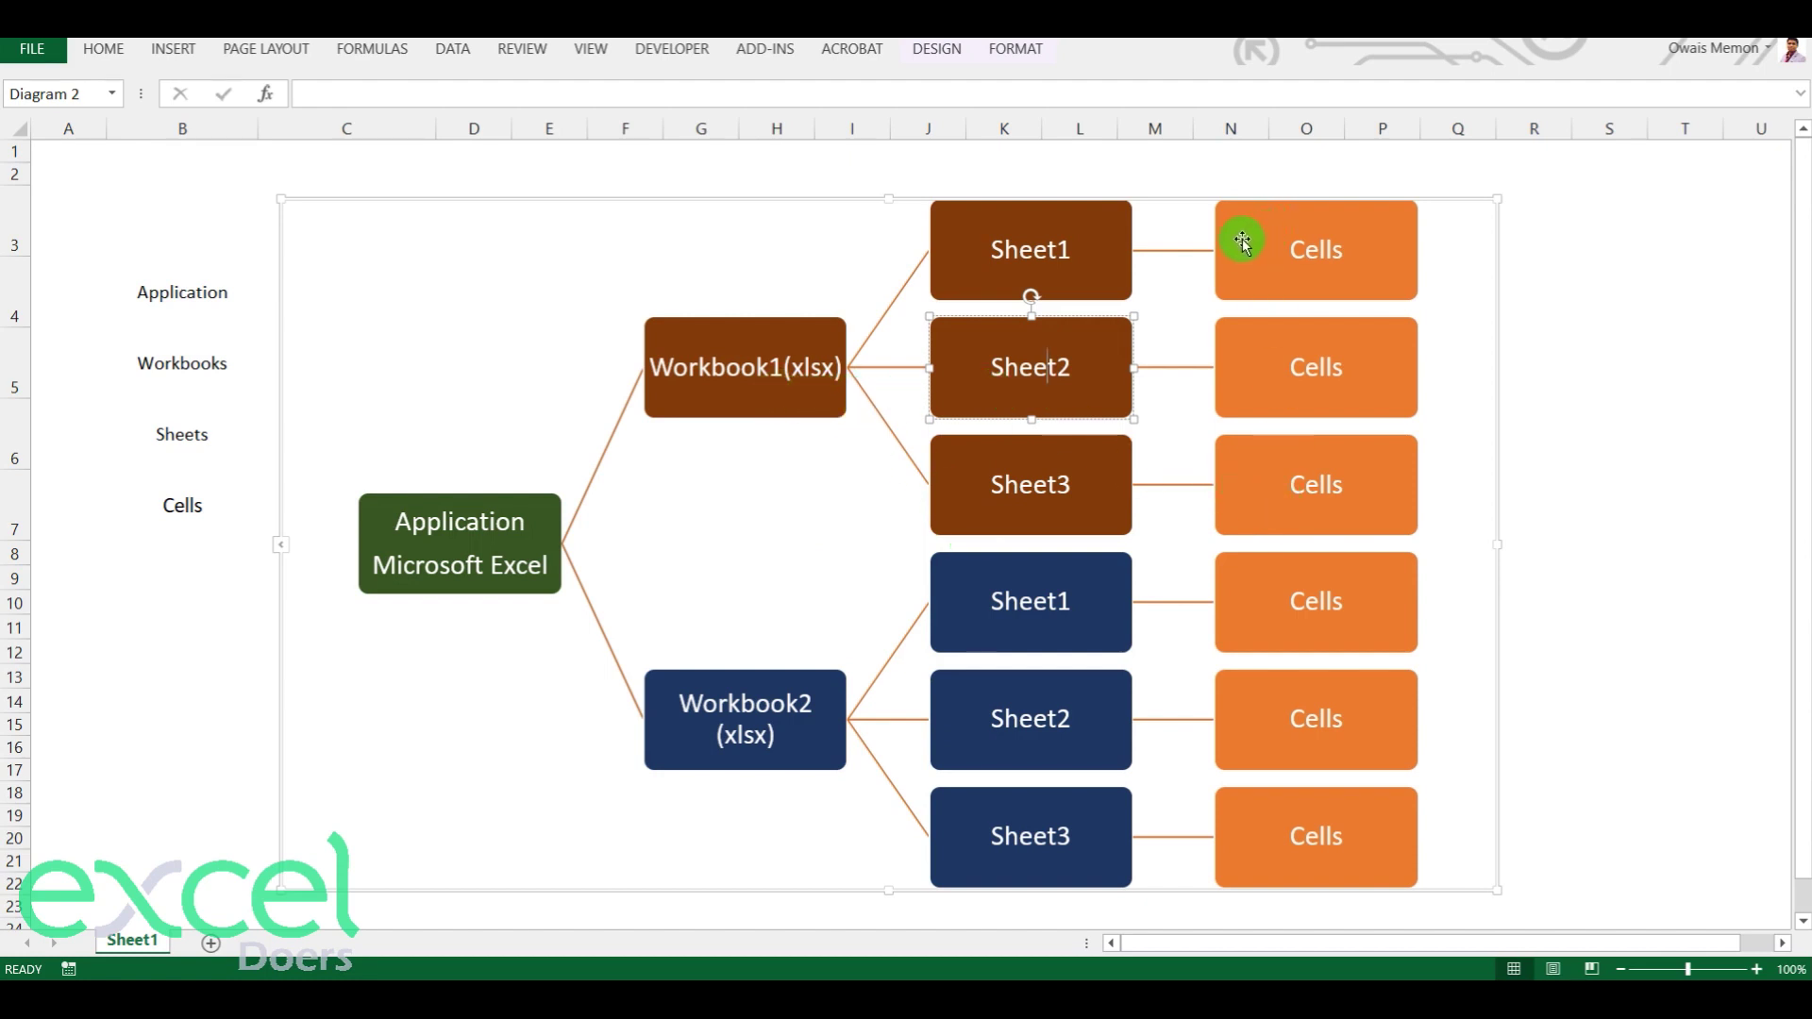
left_click(1309, 343)
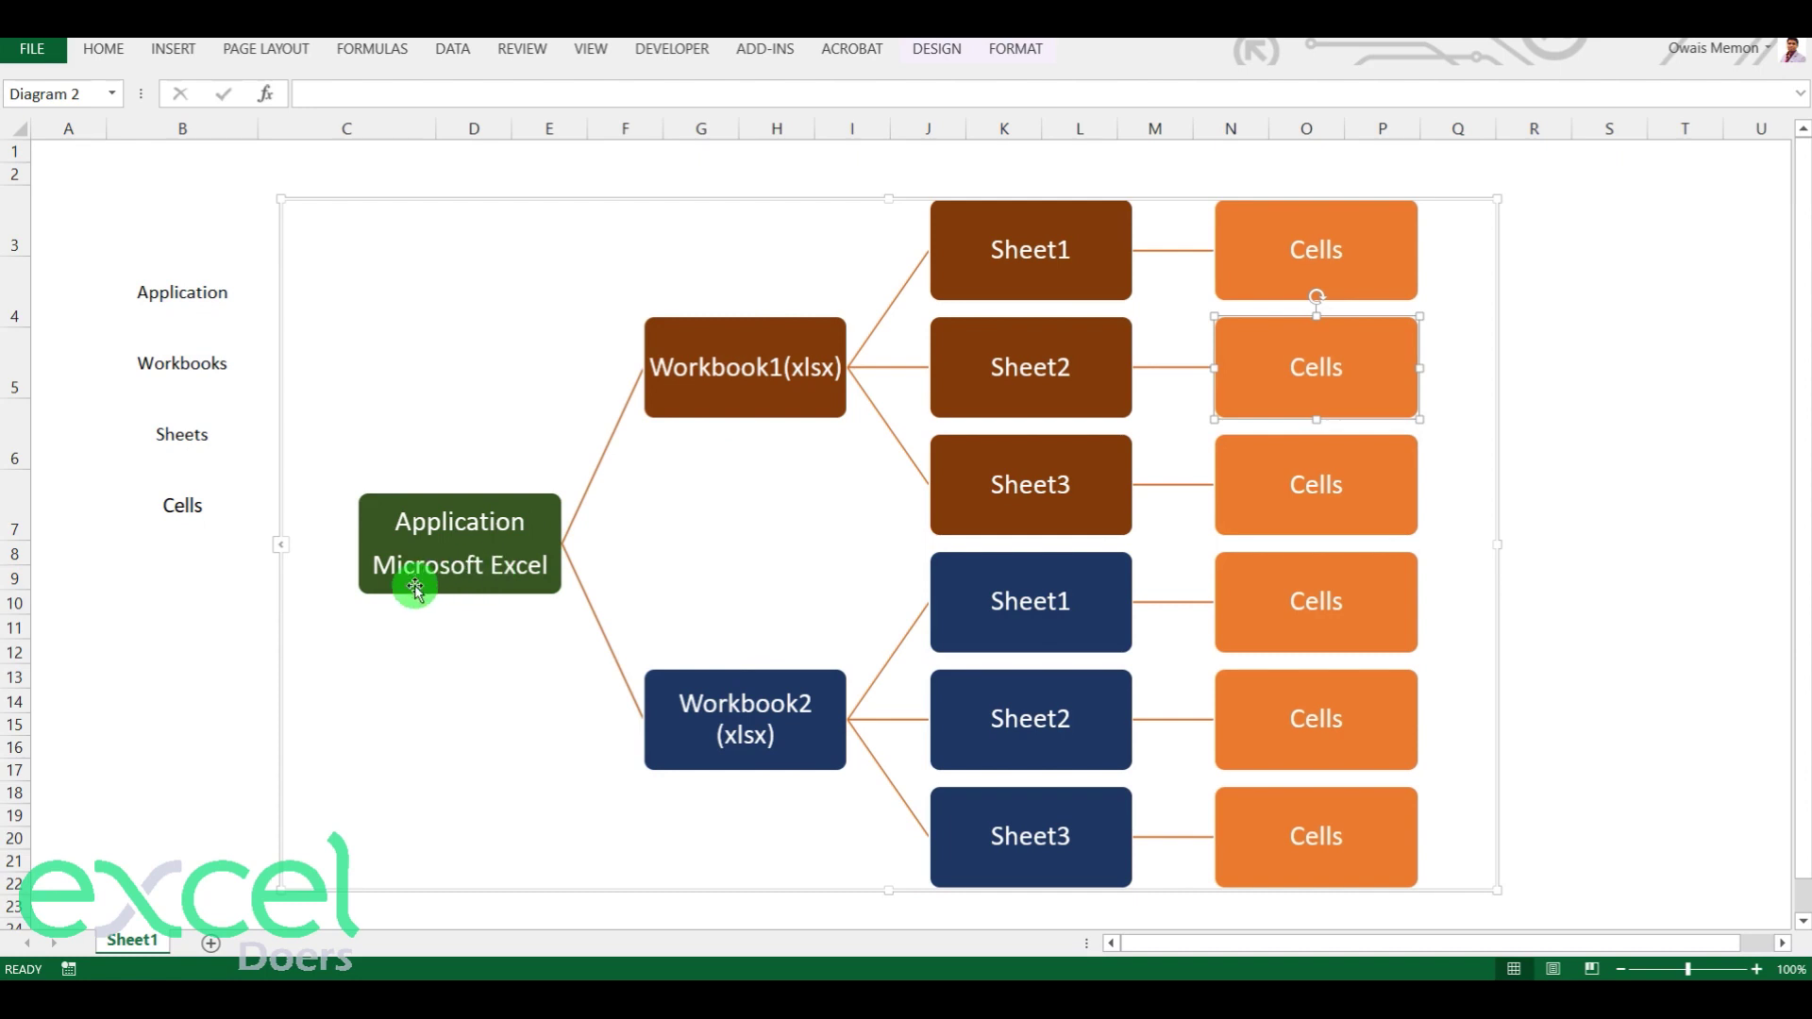
left_click(130, 564)
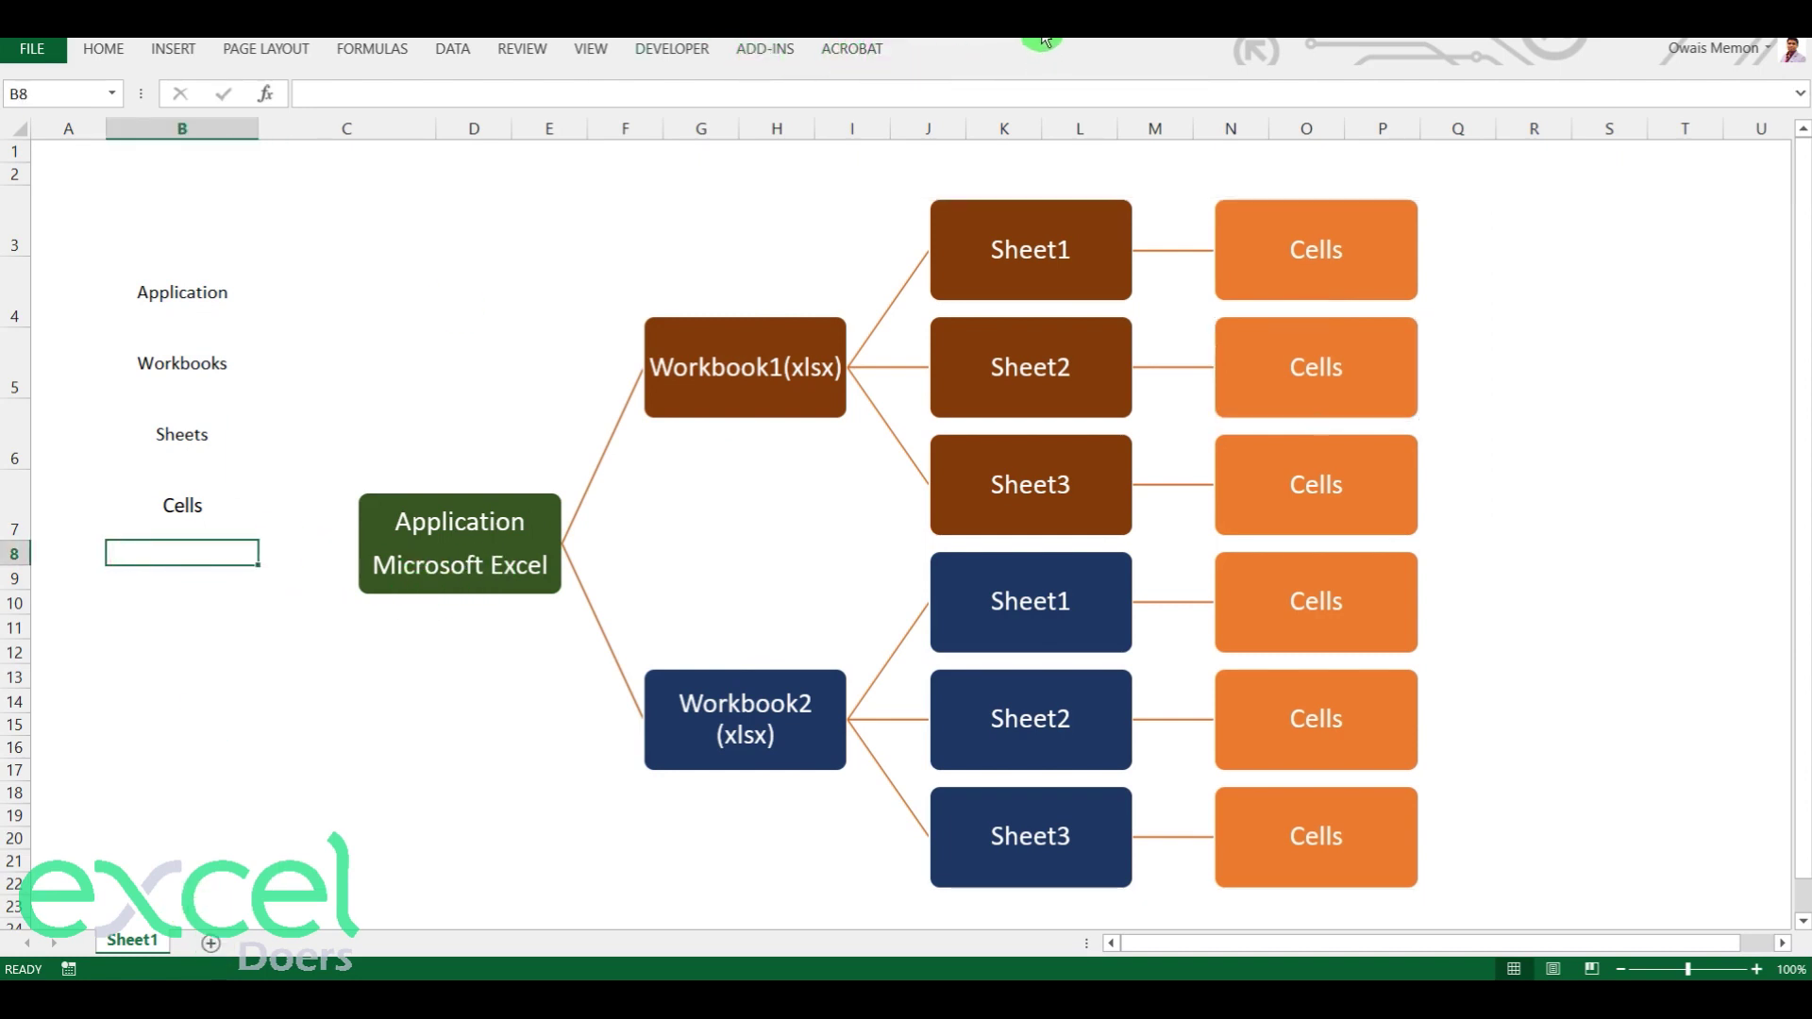
Restore and re-maximize the Excel window, then preview open workbooks and return to Book10
left_click_drag(1007, 57, 922, 189)
double_click(913, 186)
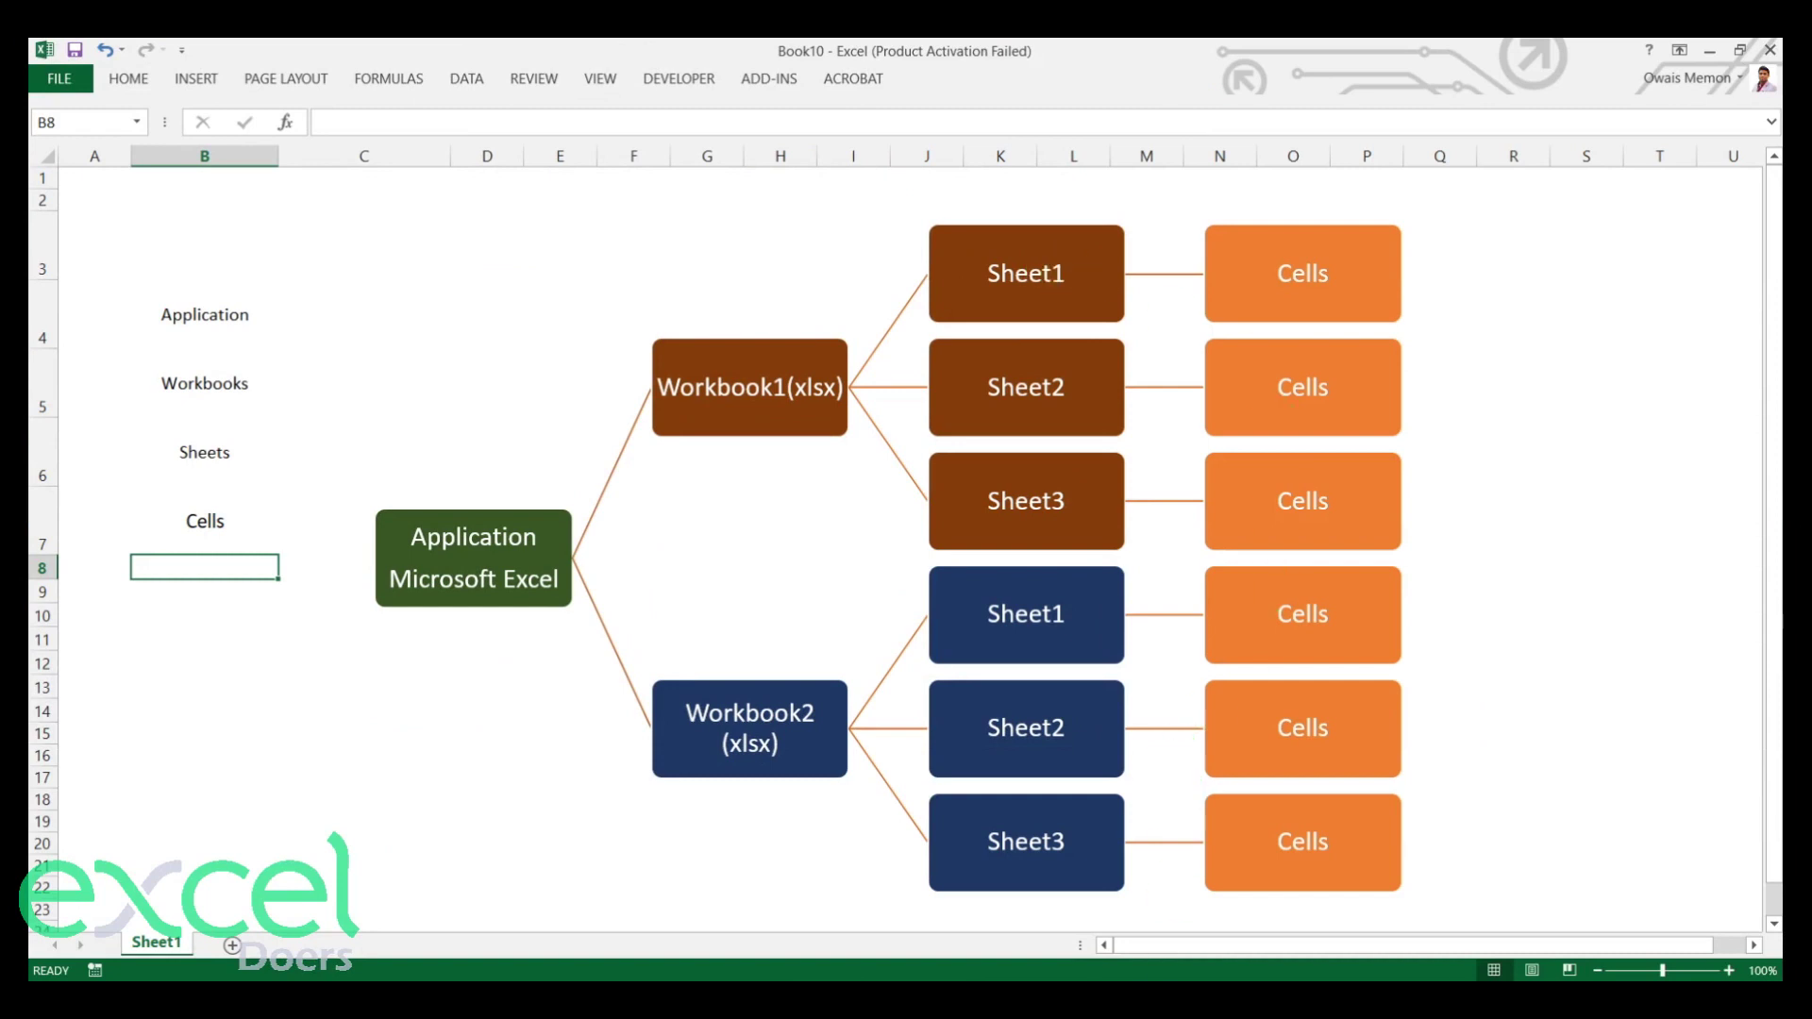
left_click(1210, 1000)
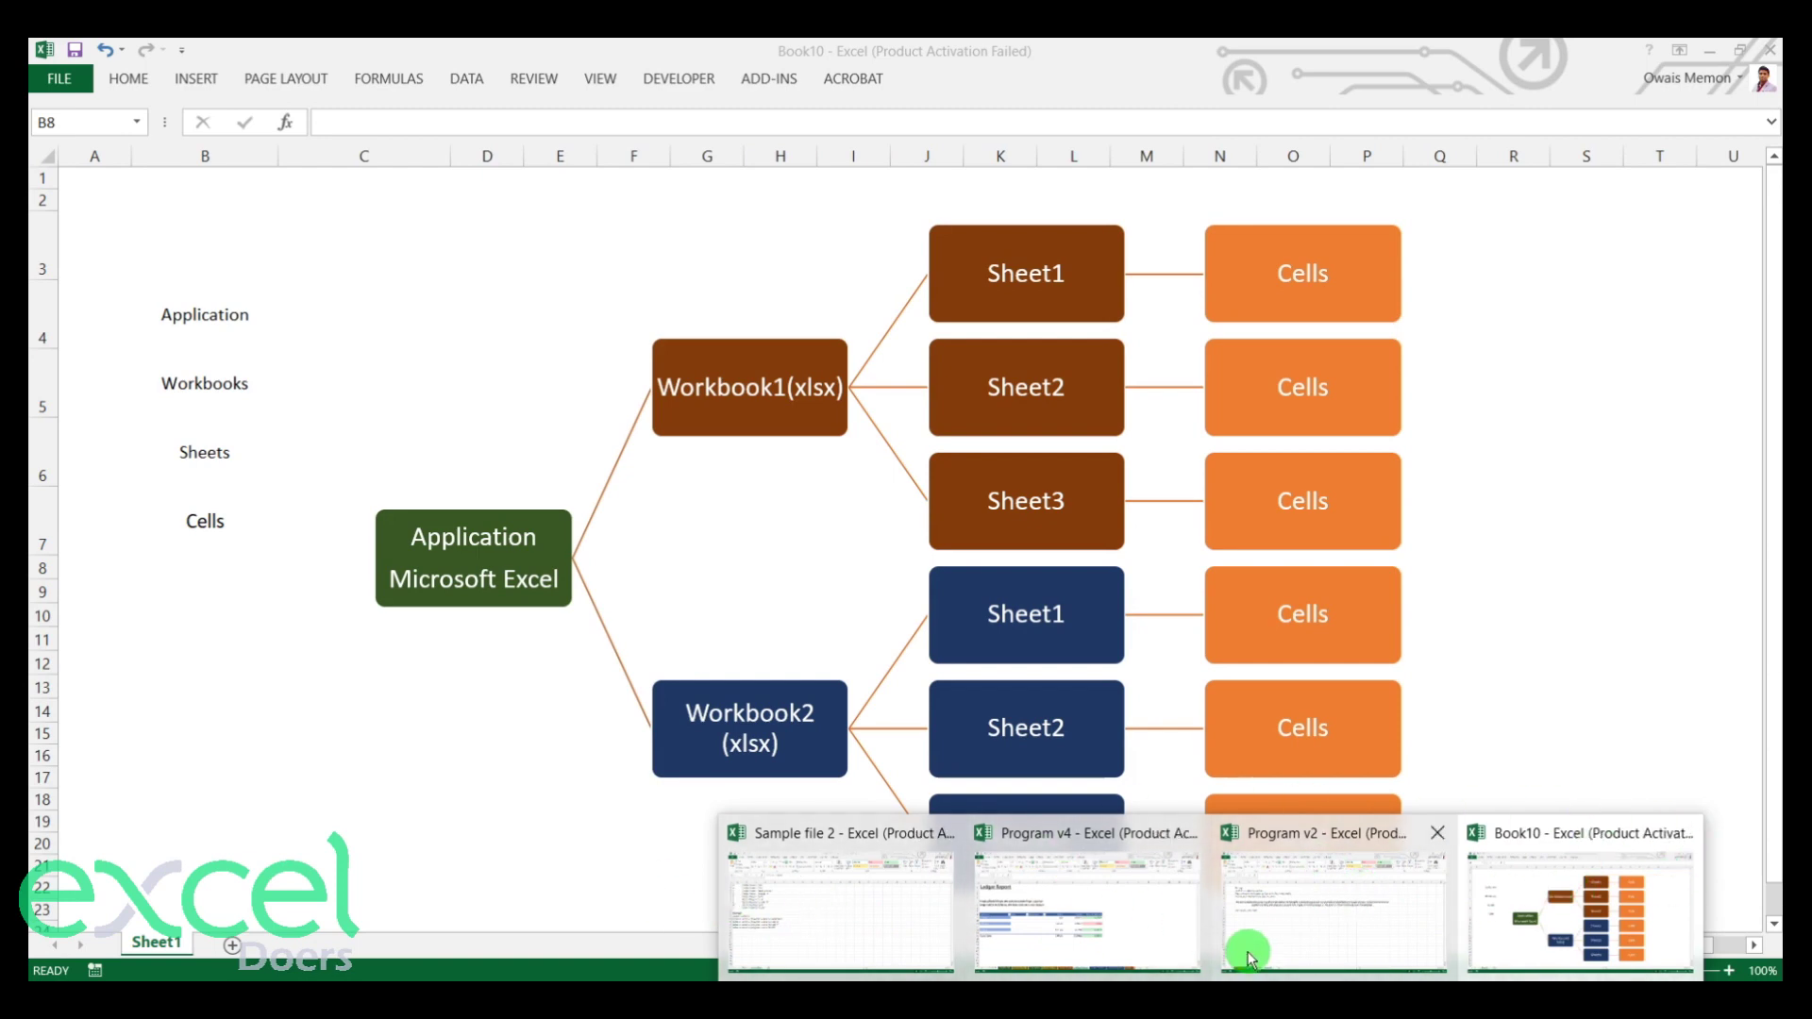
left_click(494, 833)
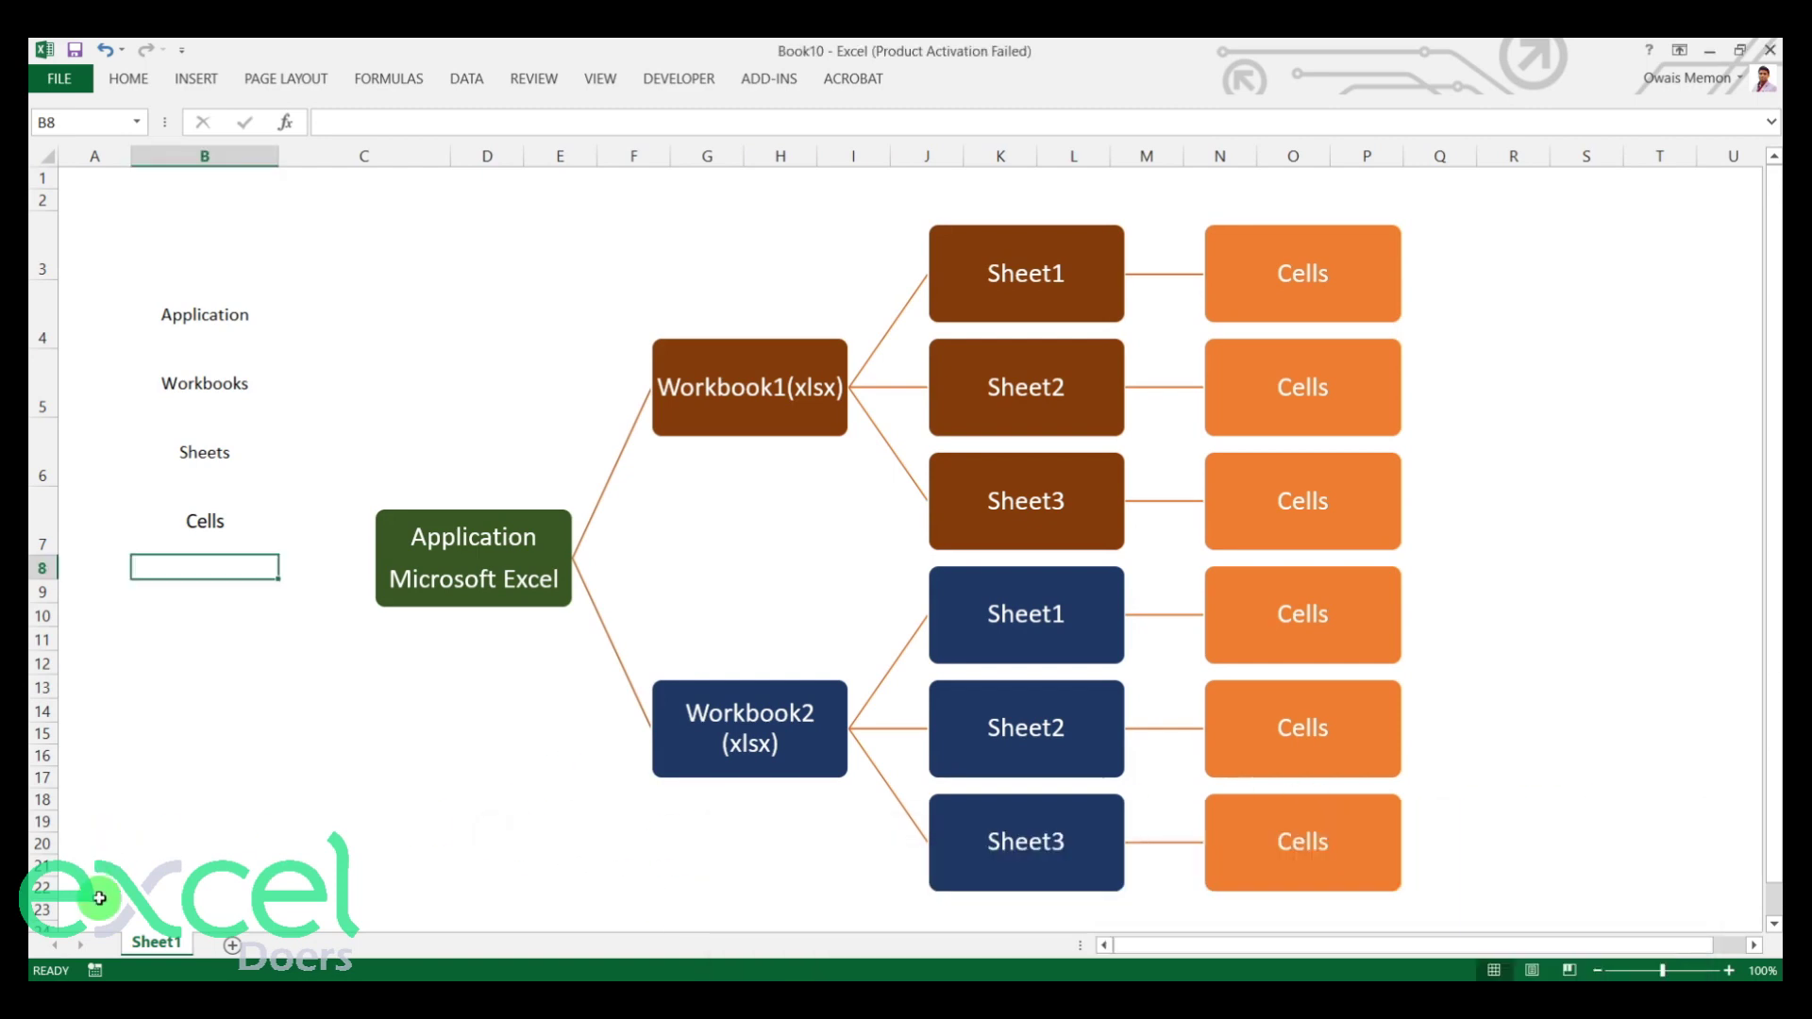
Add Sheet2, Sheet3 and Sheet4, then enter 25 in cell D12 of Sheet2
left_click(233, 946)
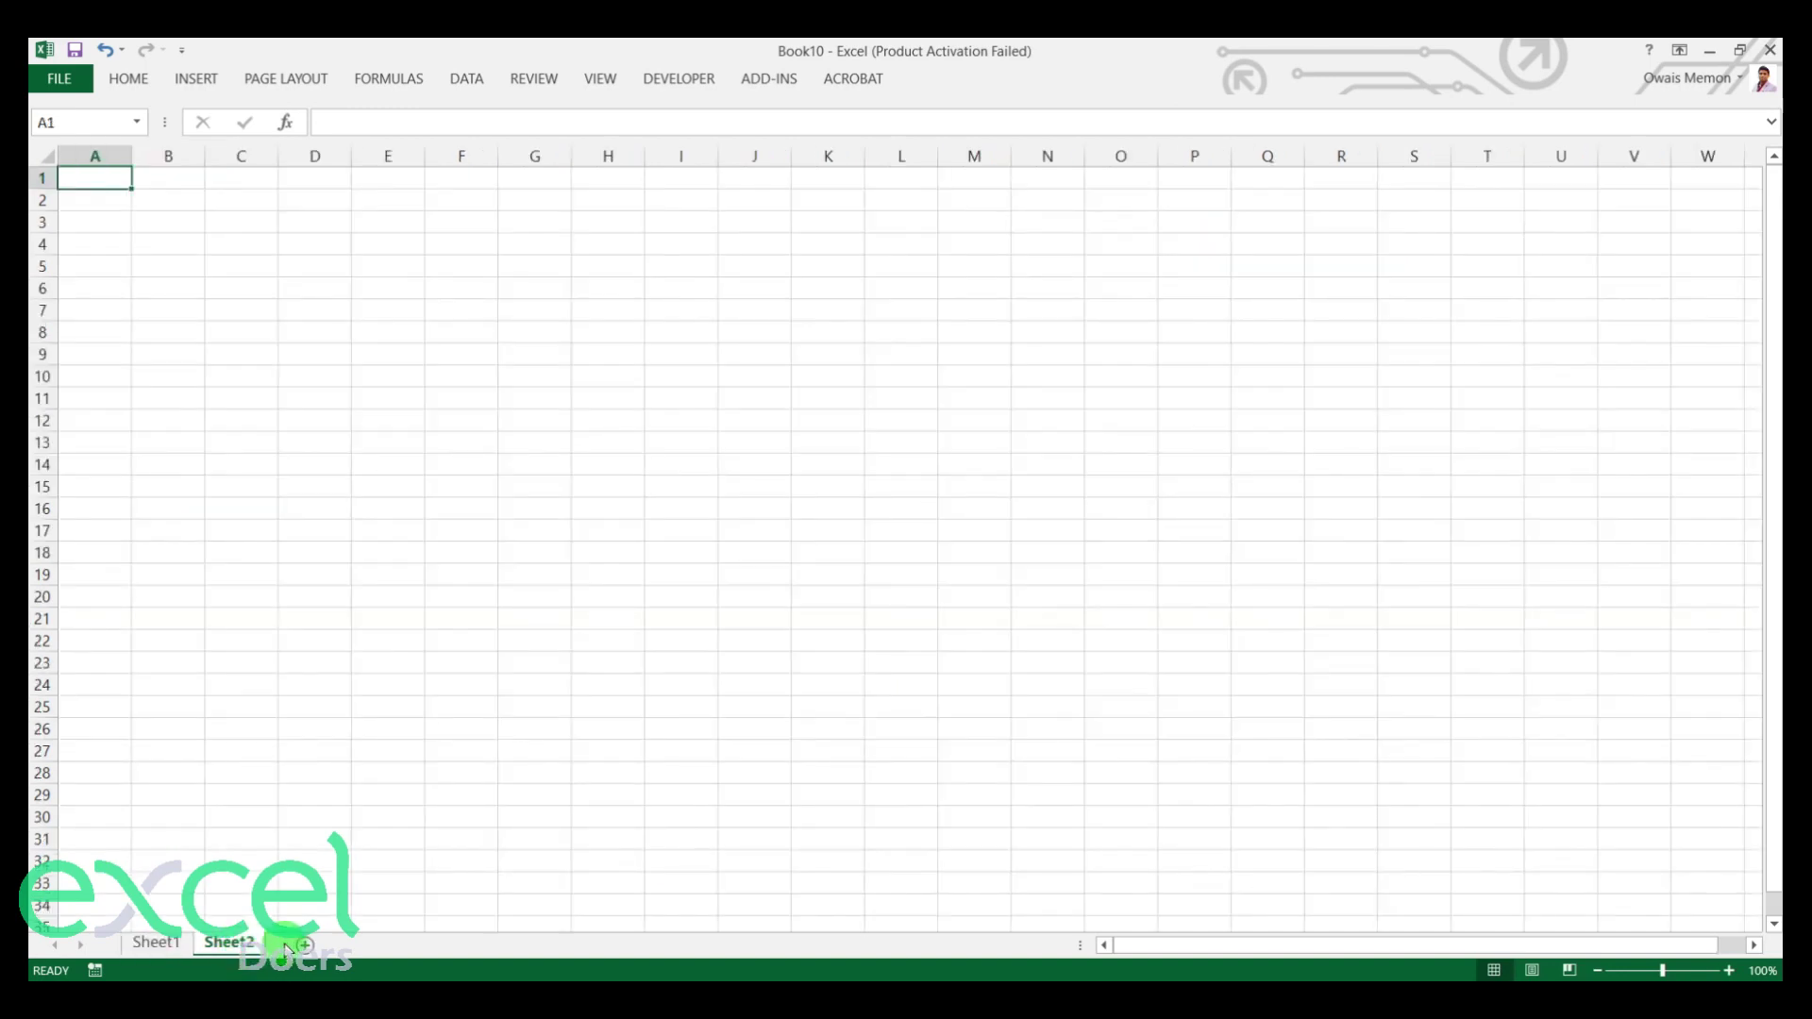
left_click(303, 944)
left_click(377, 943)
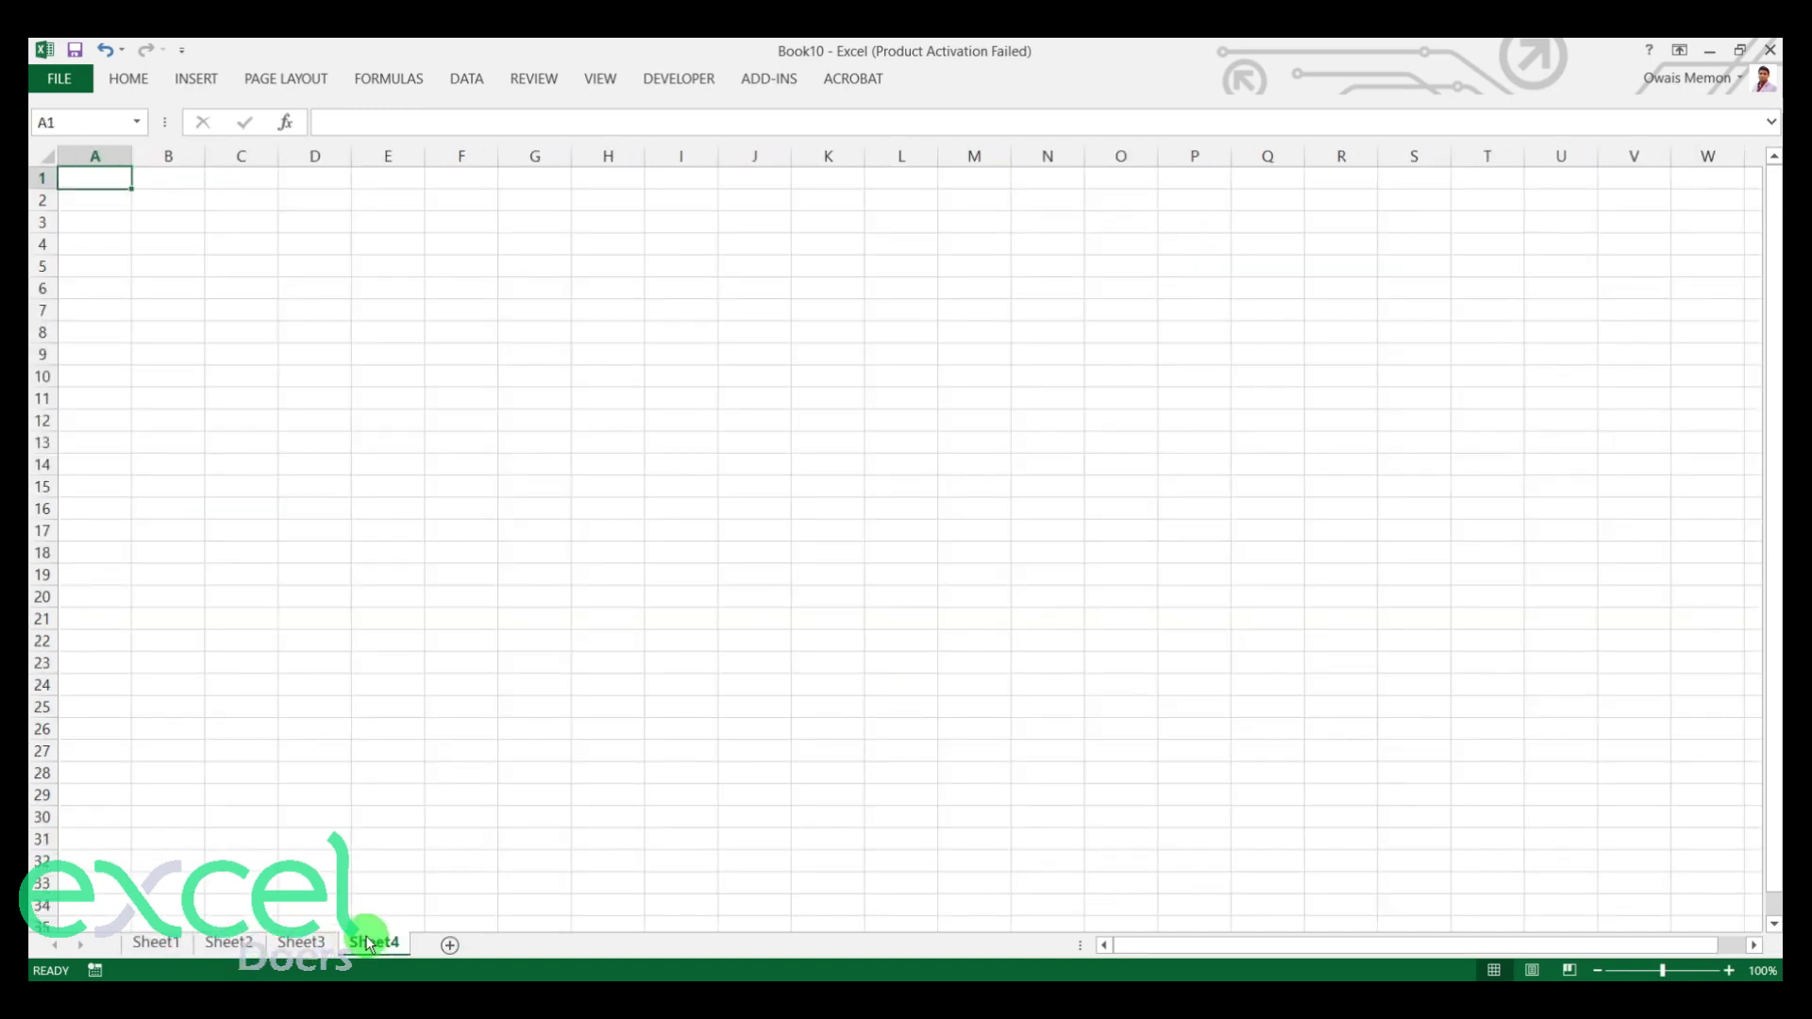
left_click(156, 943)
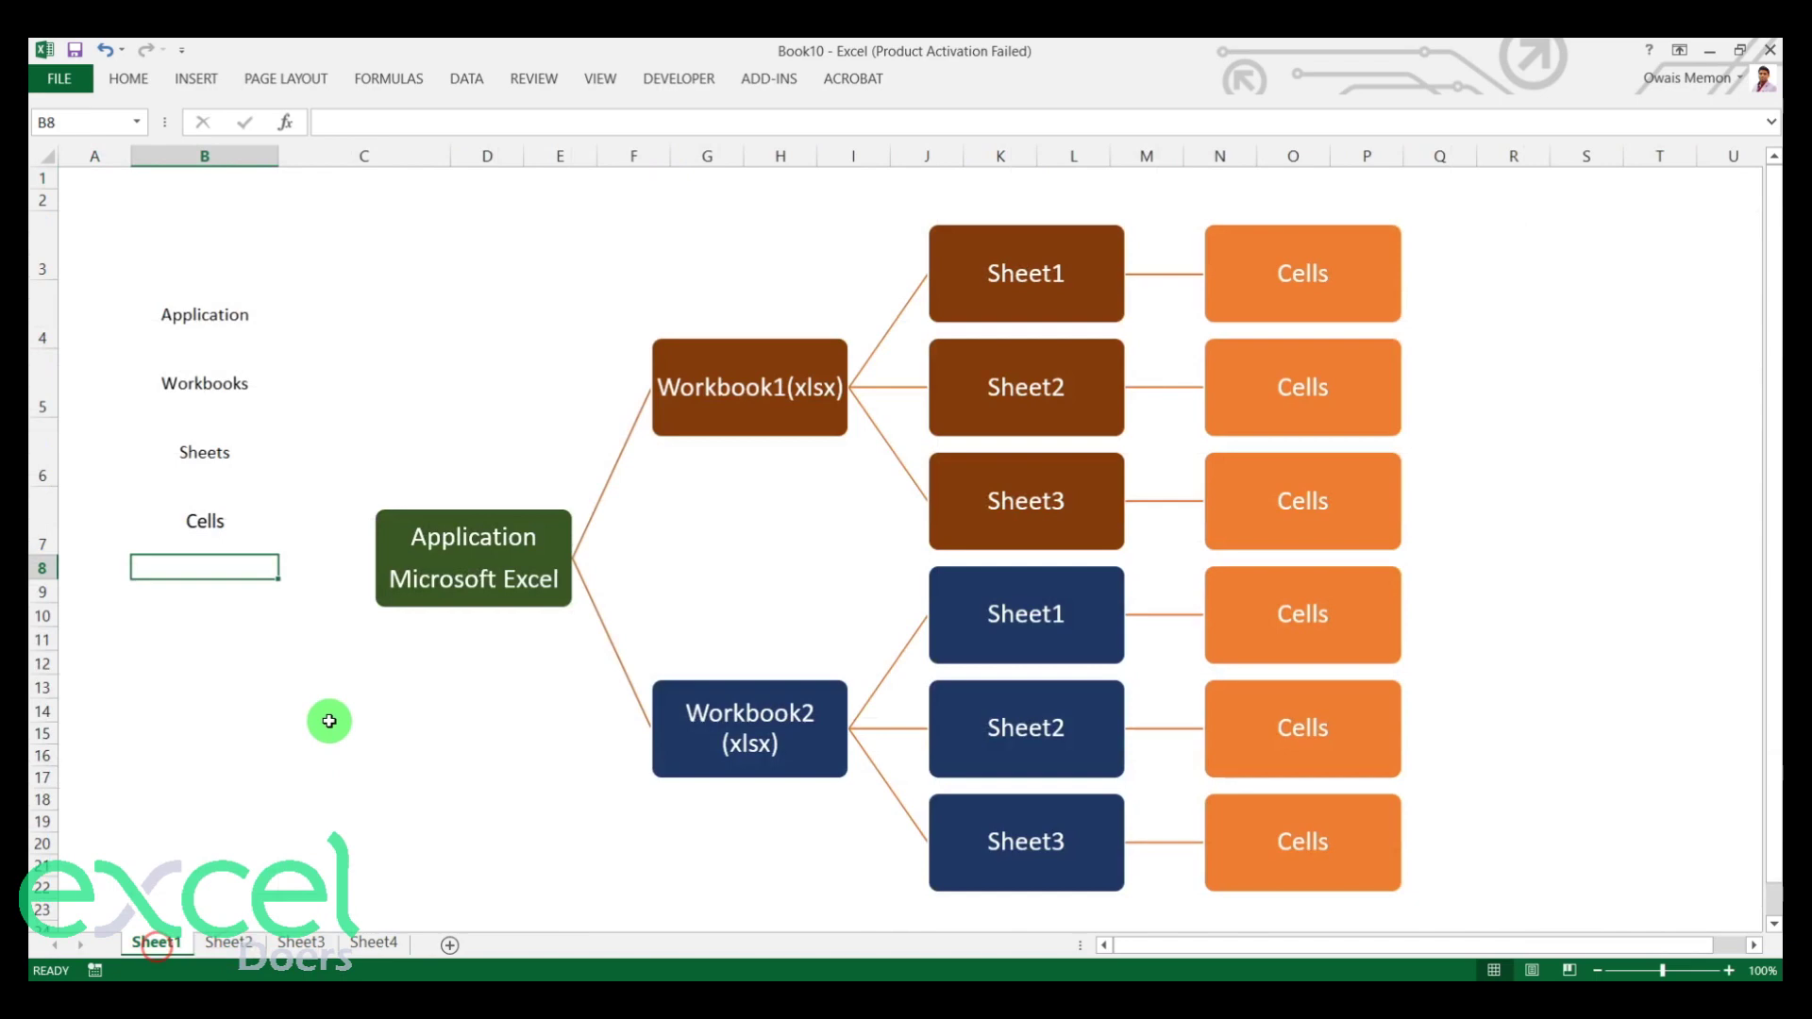
left_click(228, 942)
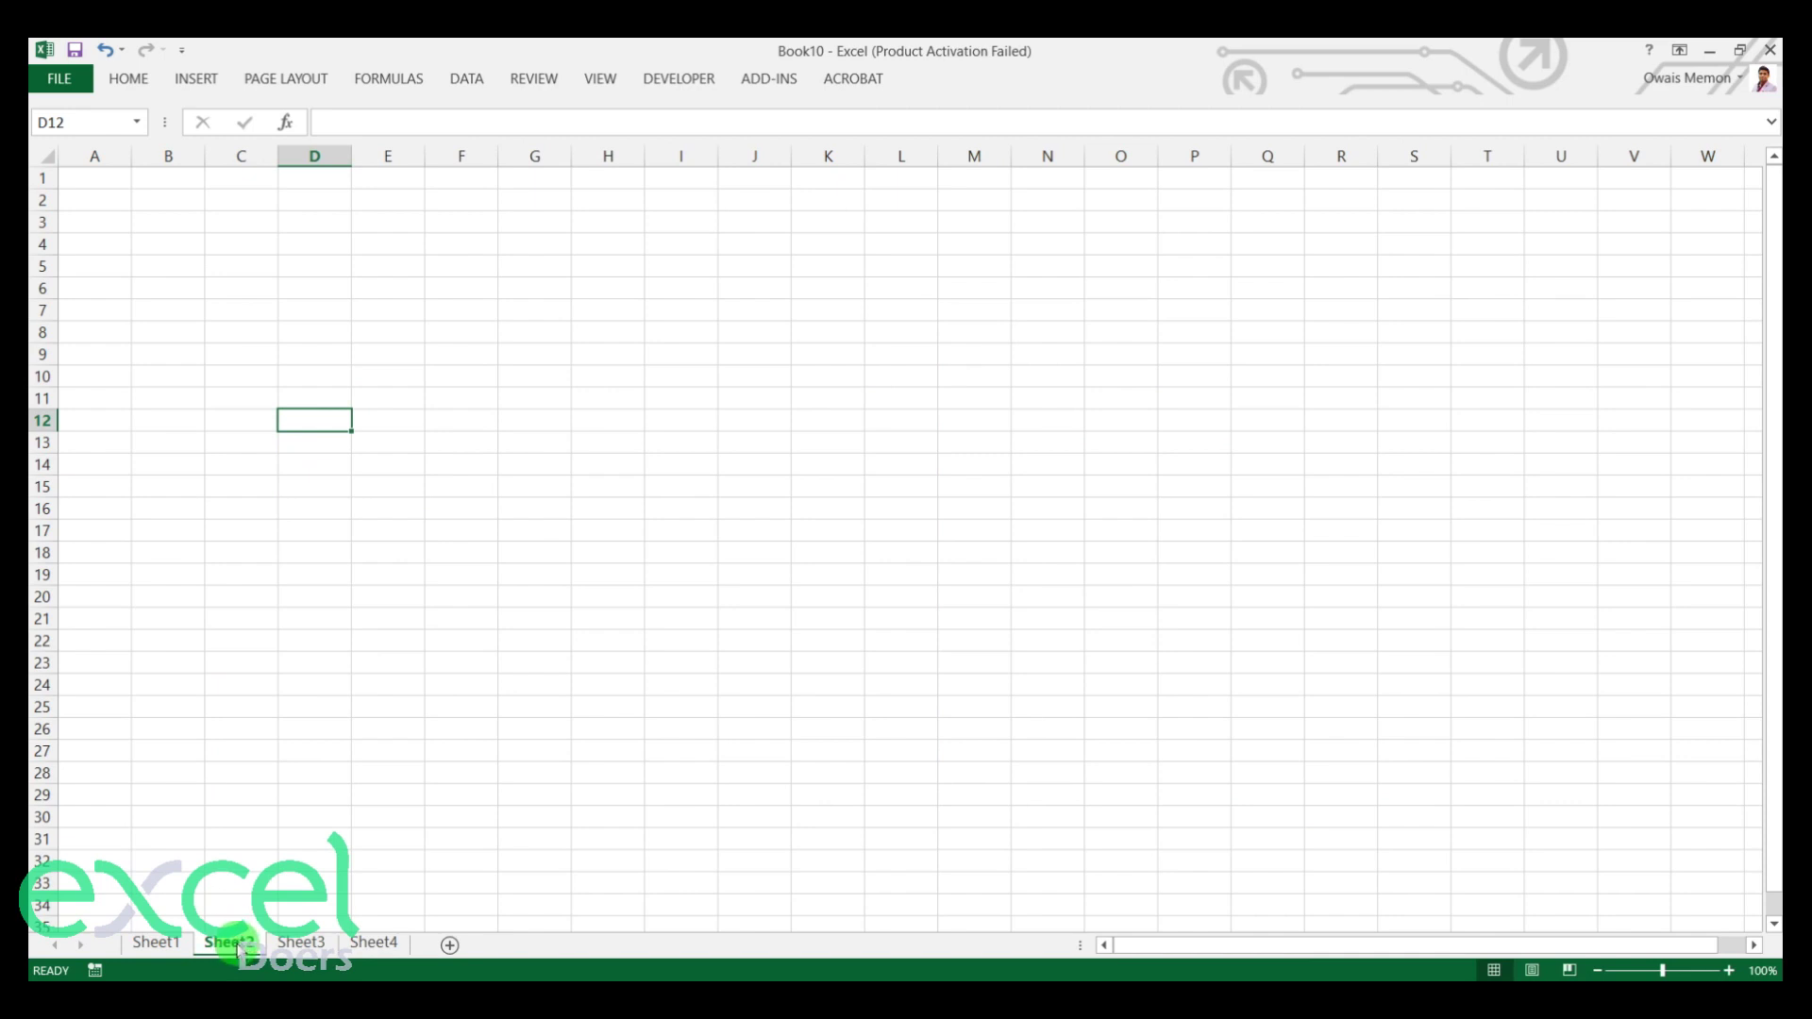
type("25")
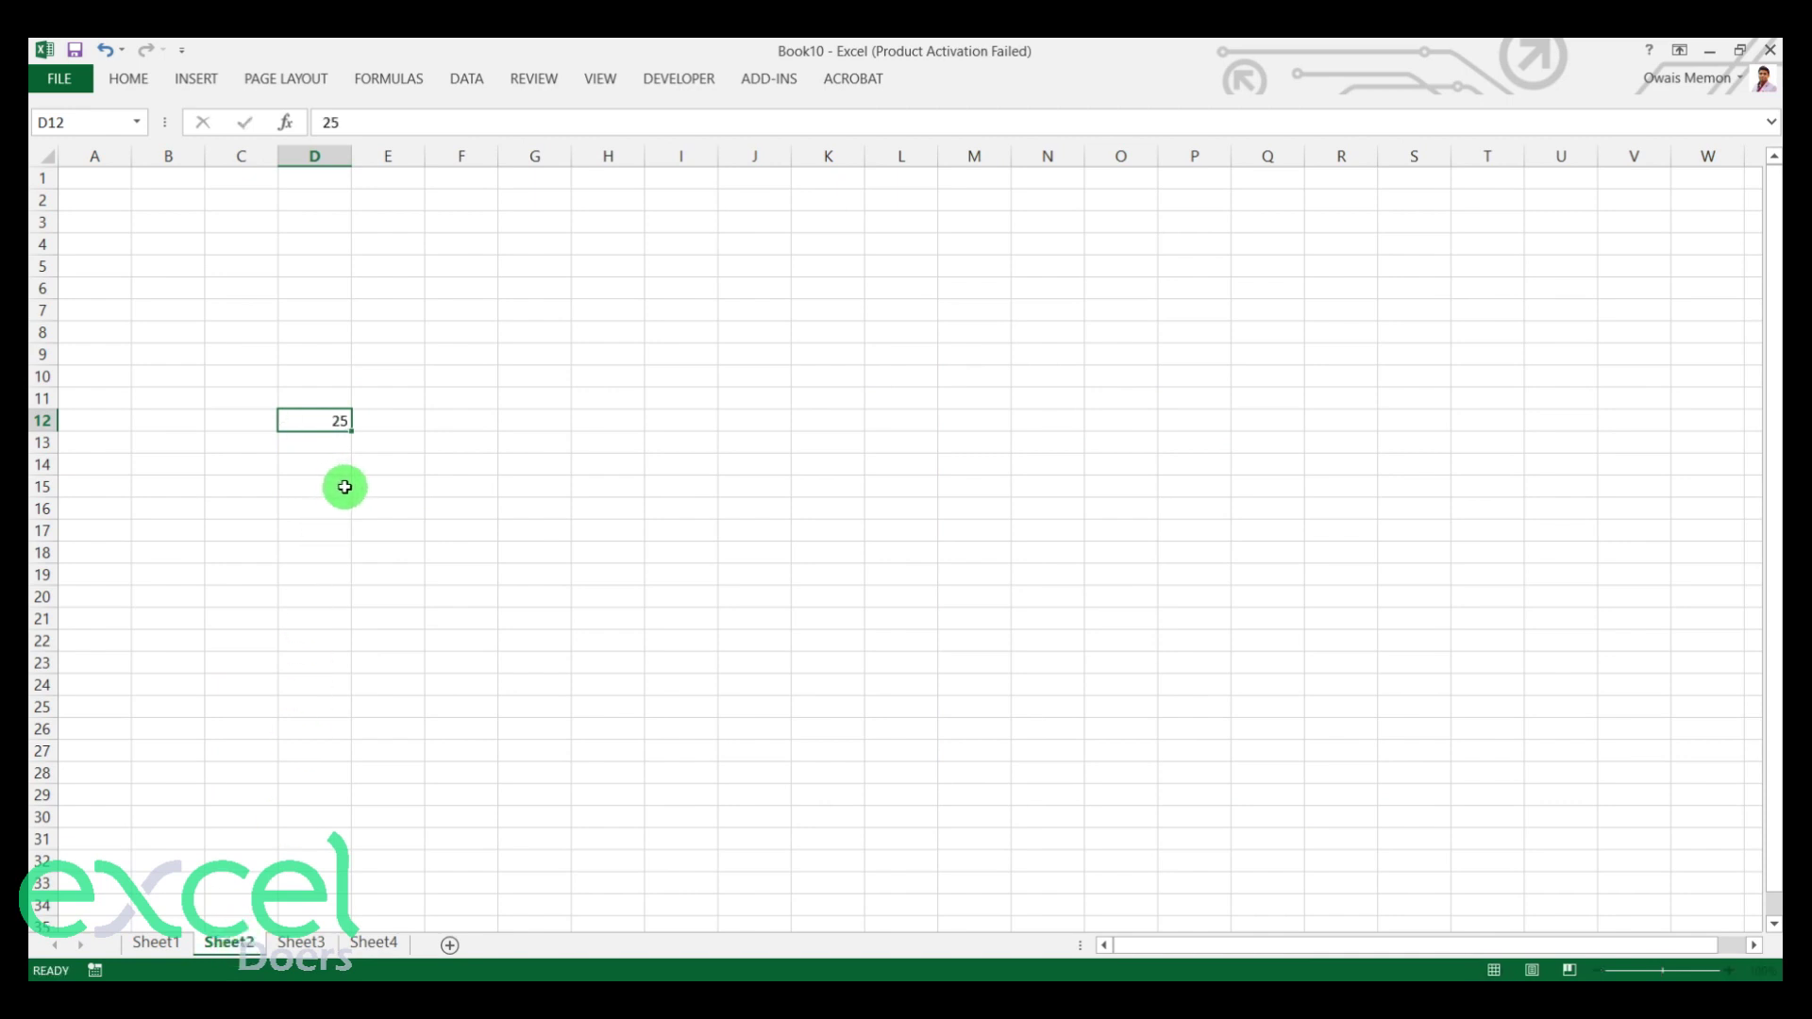
key("Return")
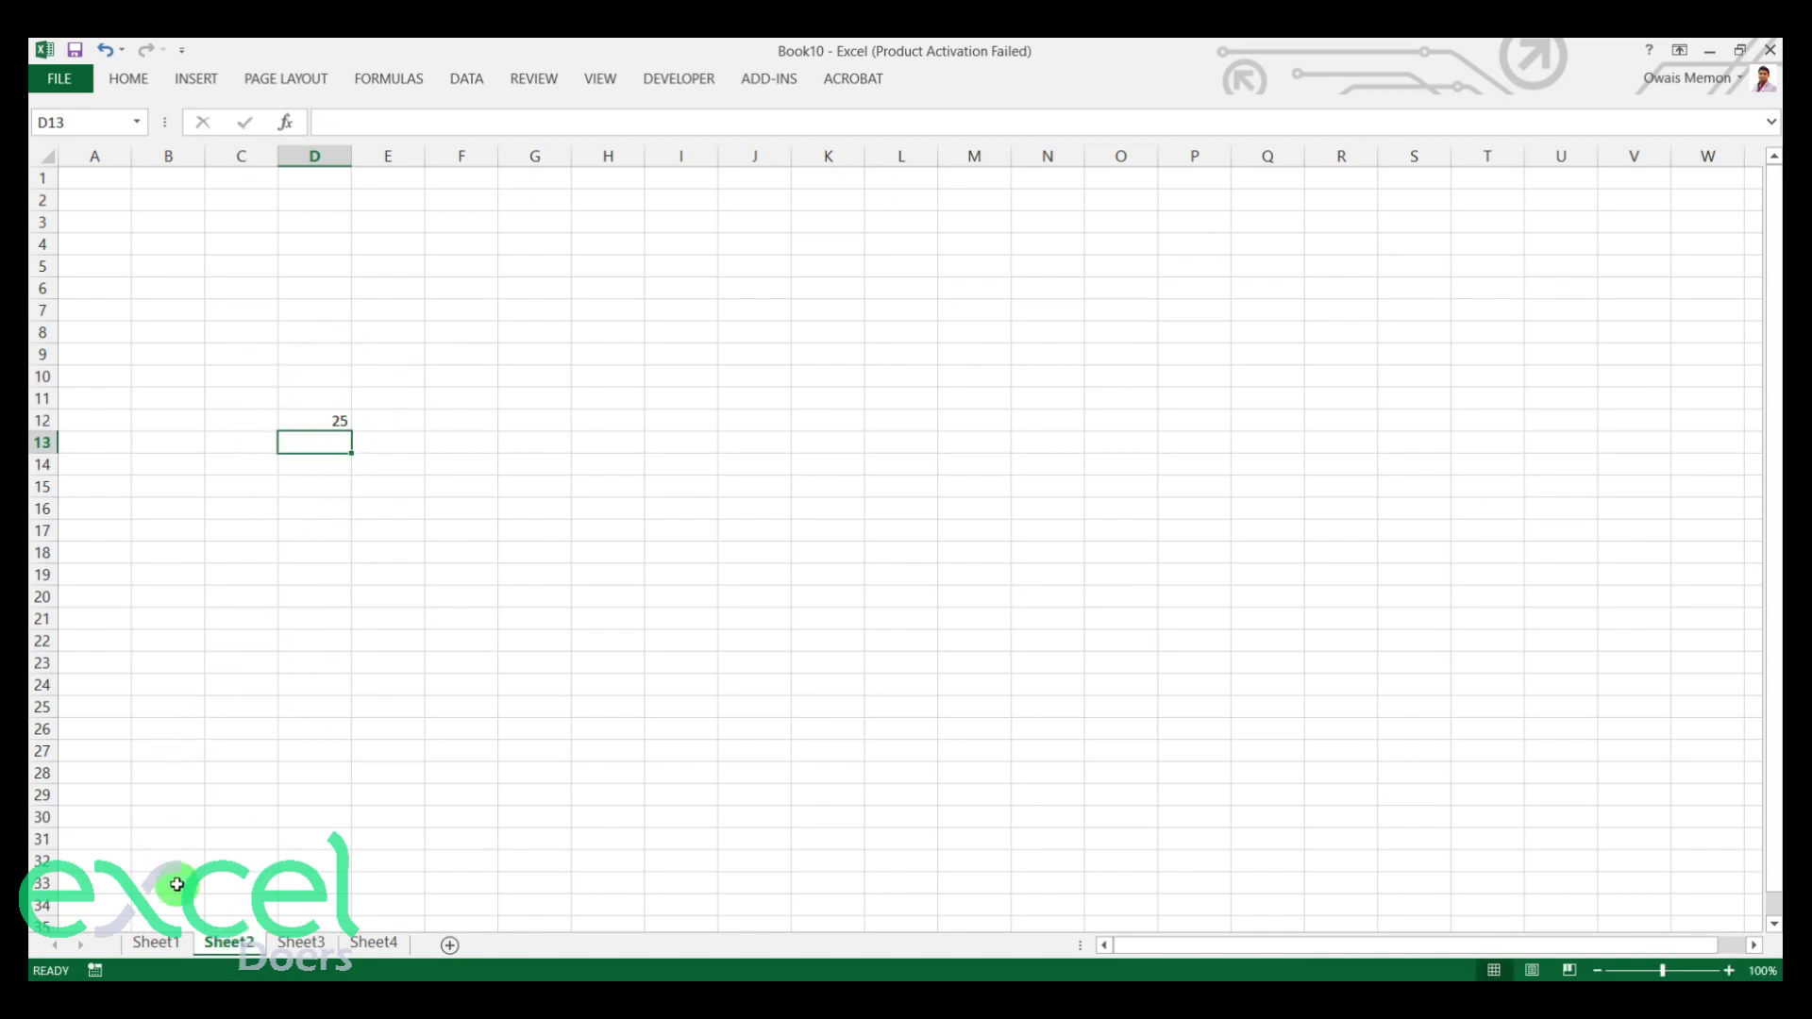
Delete Sheet2 and return to the diagram on Sheet1
right_click(234, 941)
left_click(312, 696)
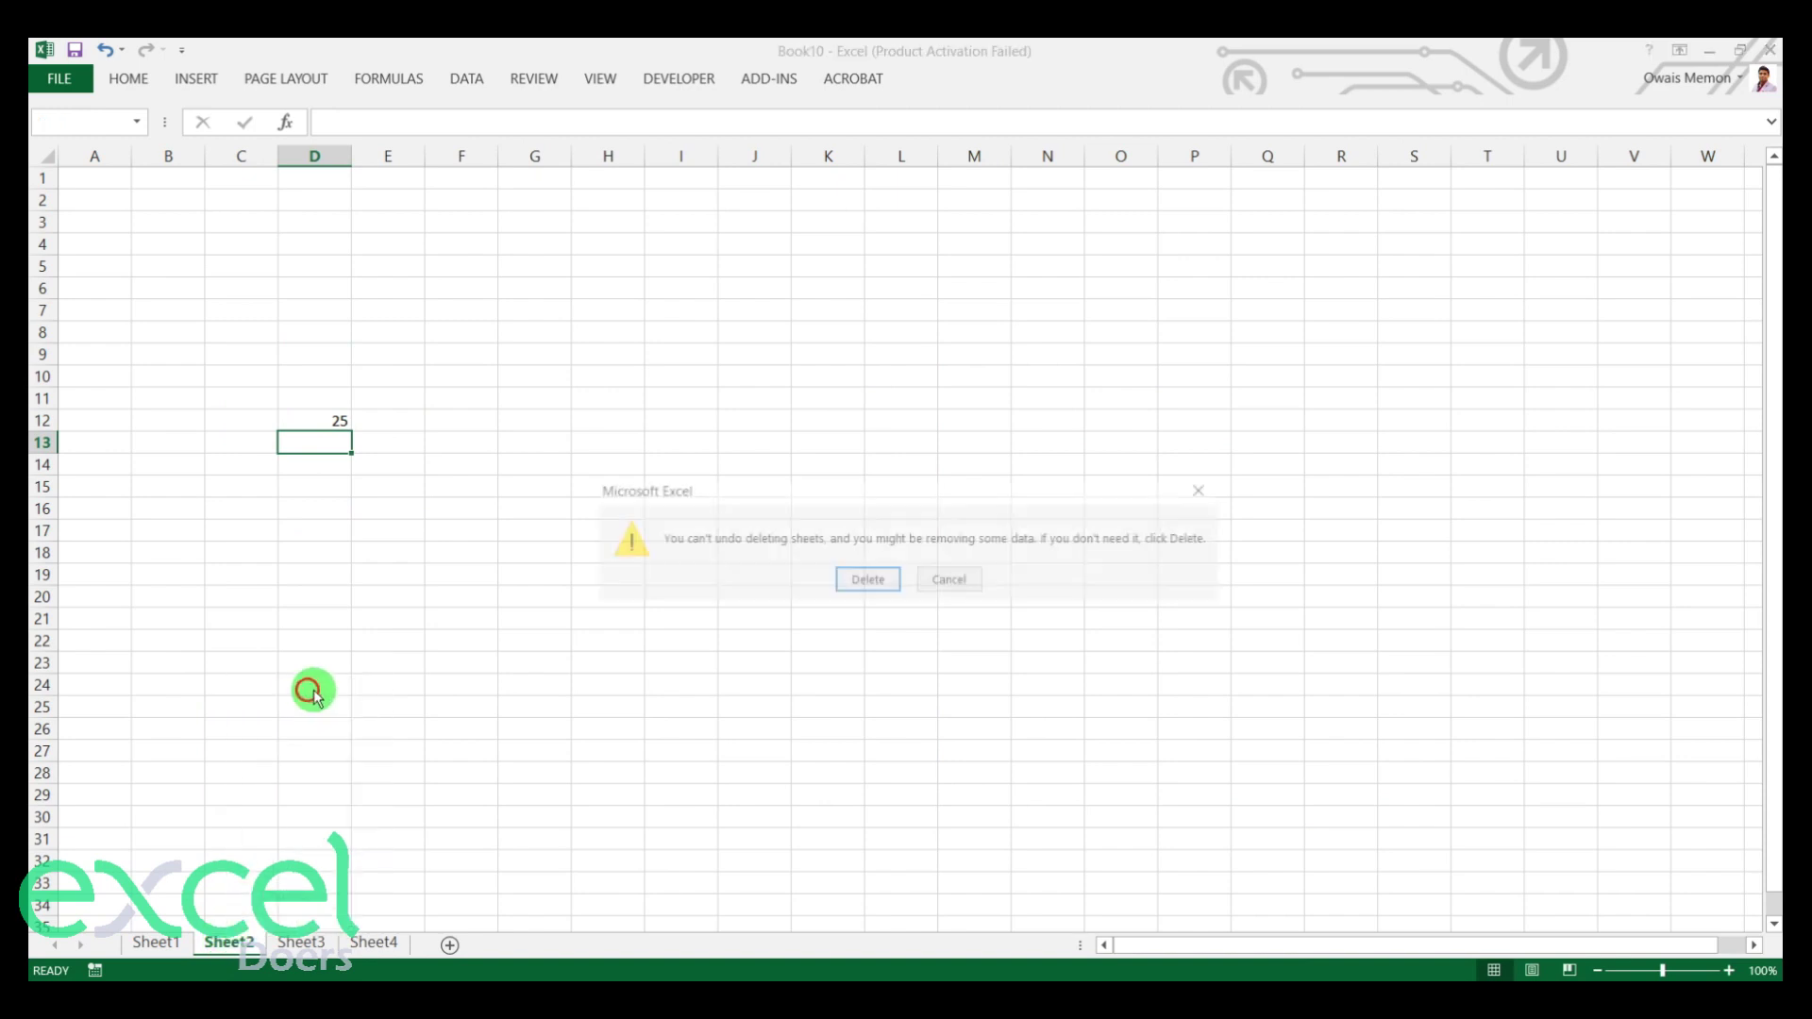
left_click(863, 578)
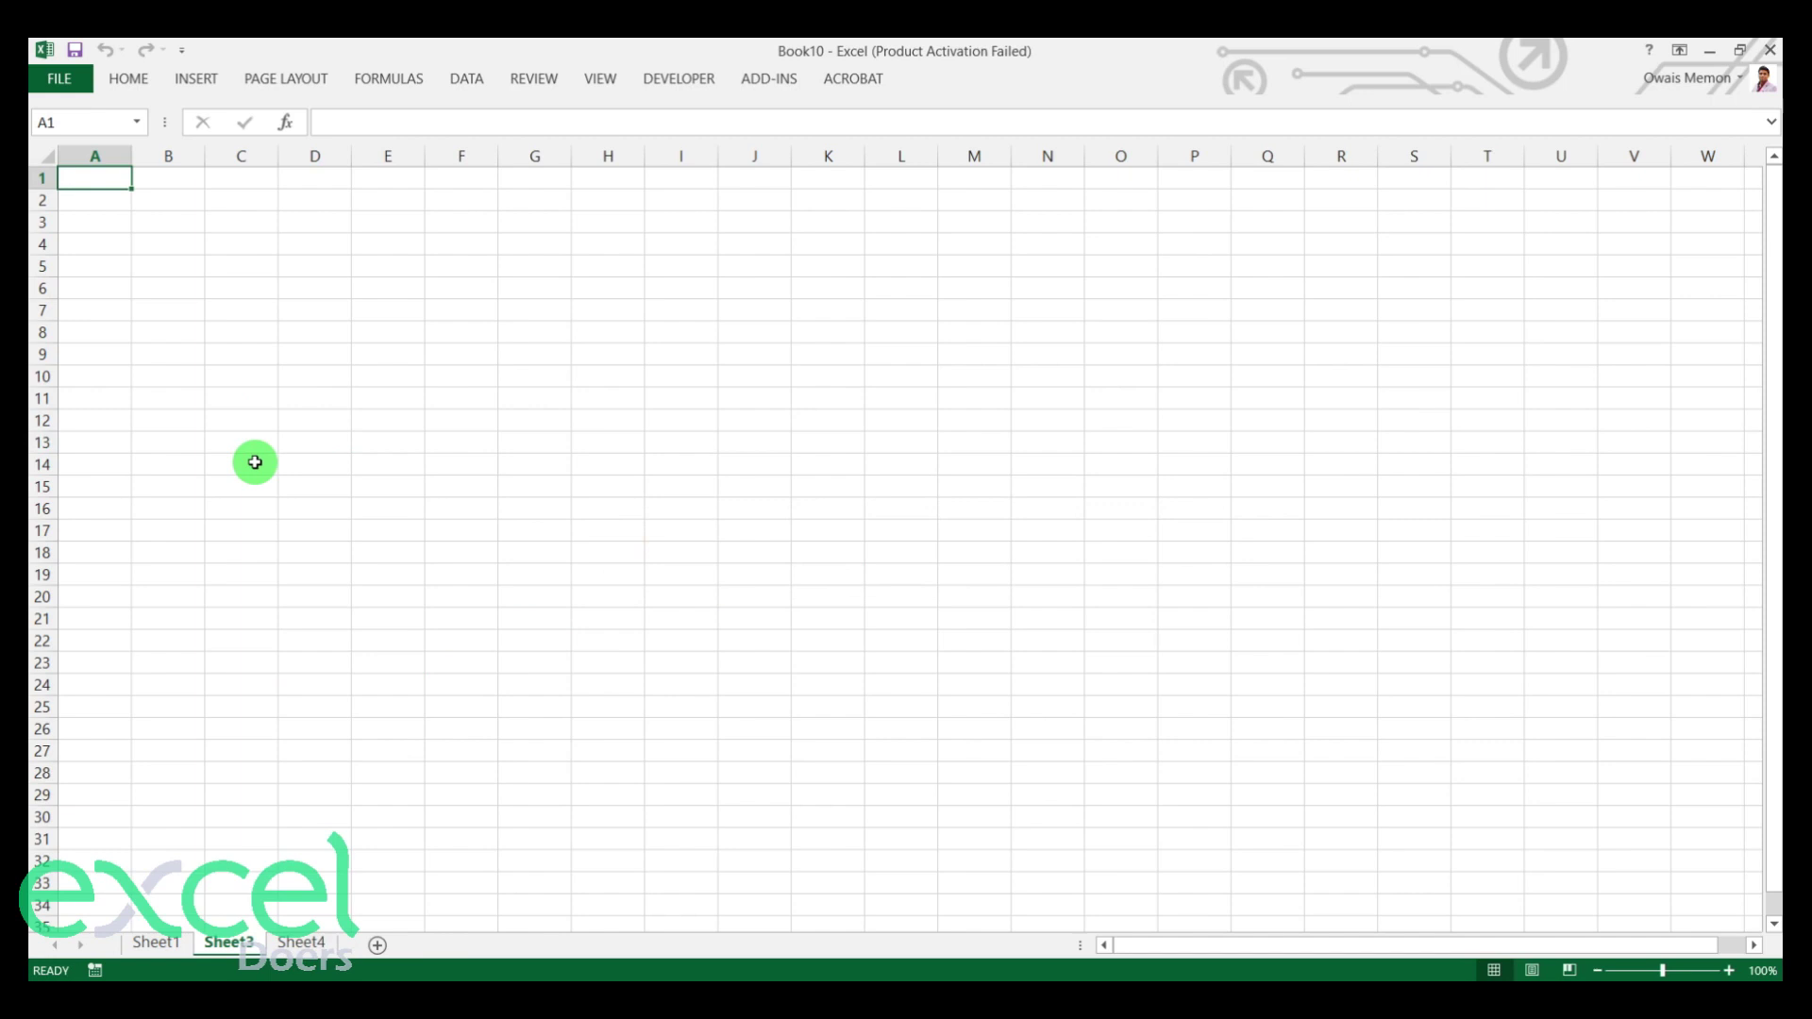
left_click_drag(283, 941, 251, 948)
left_click(185, 944)
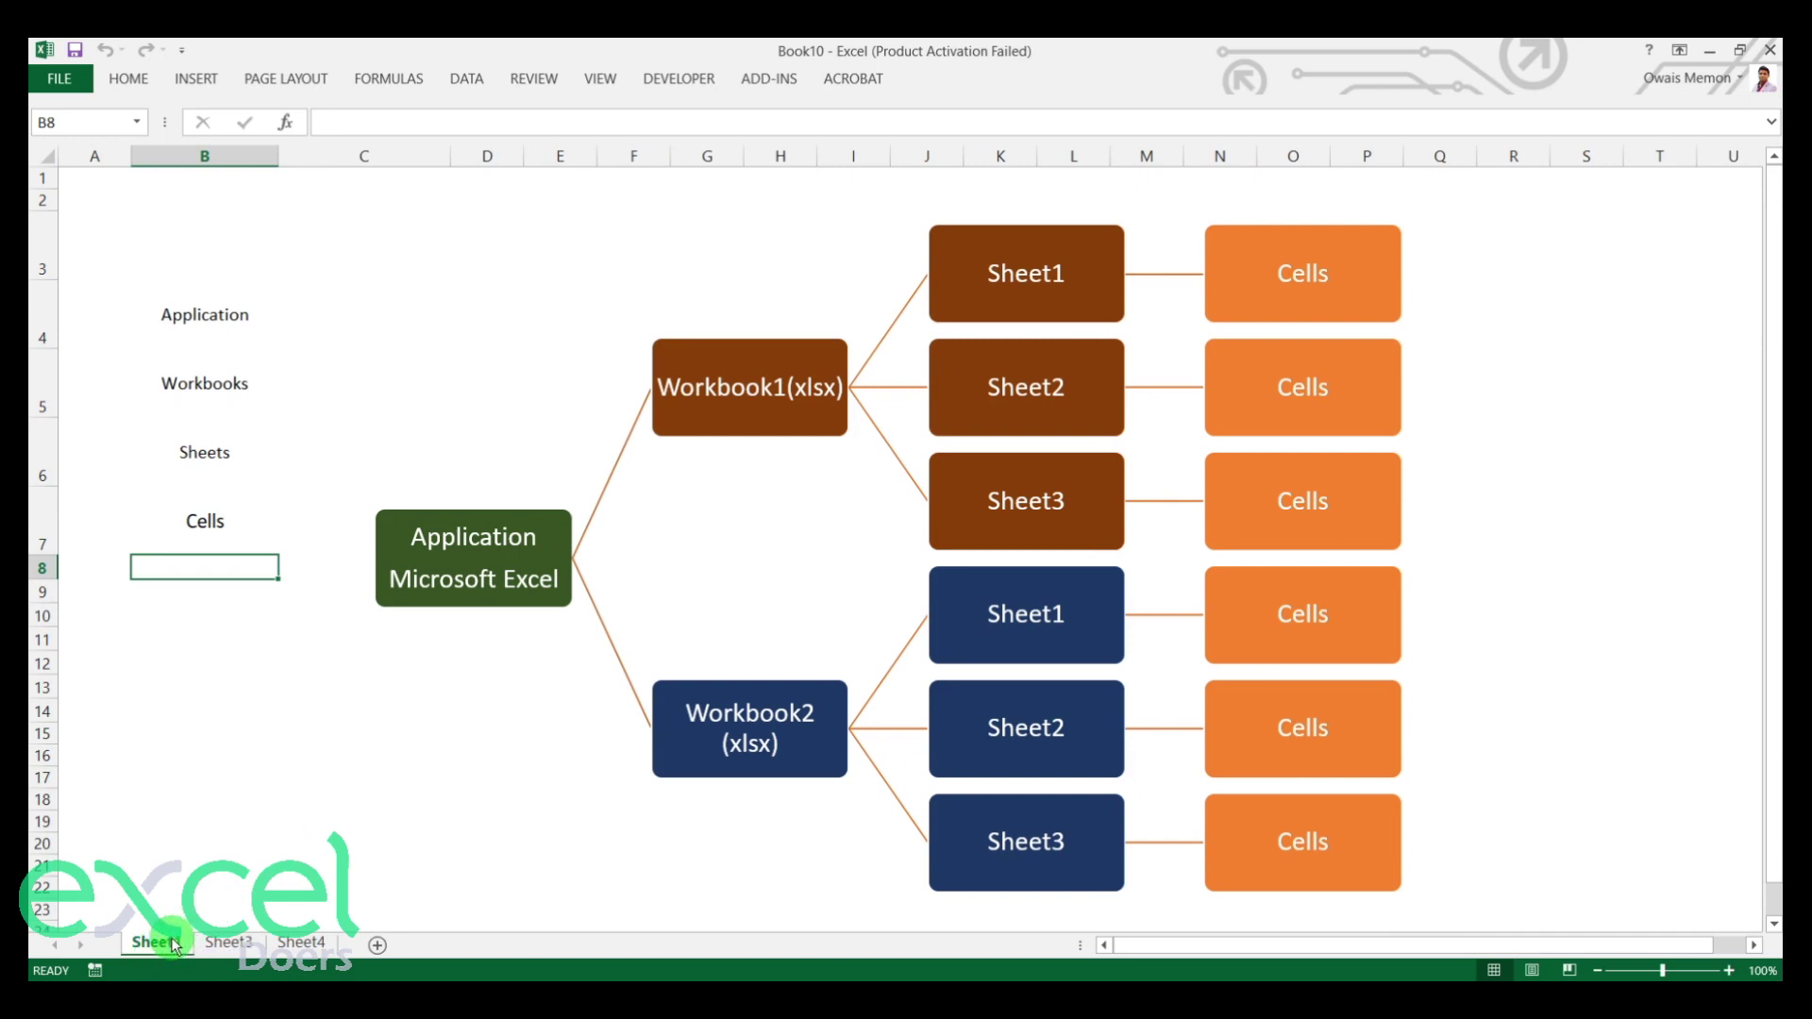
left_click(271, 824)
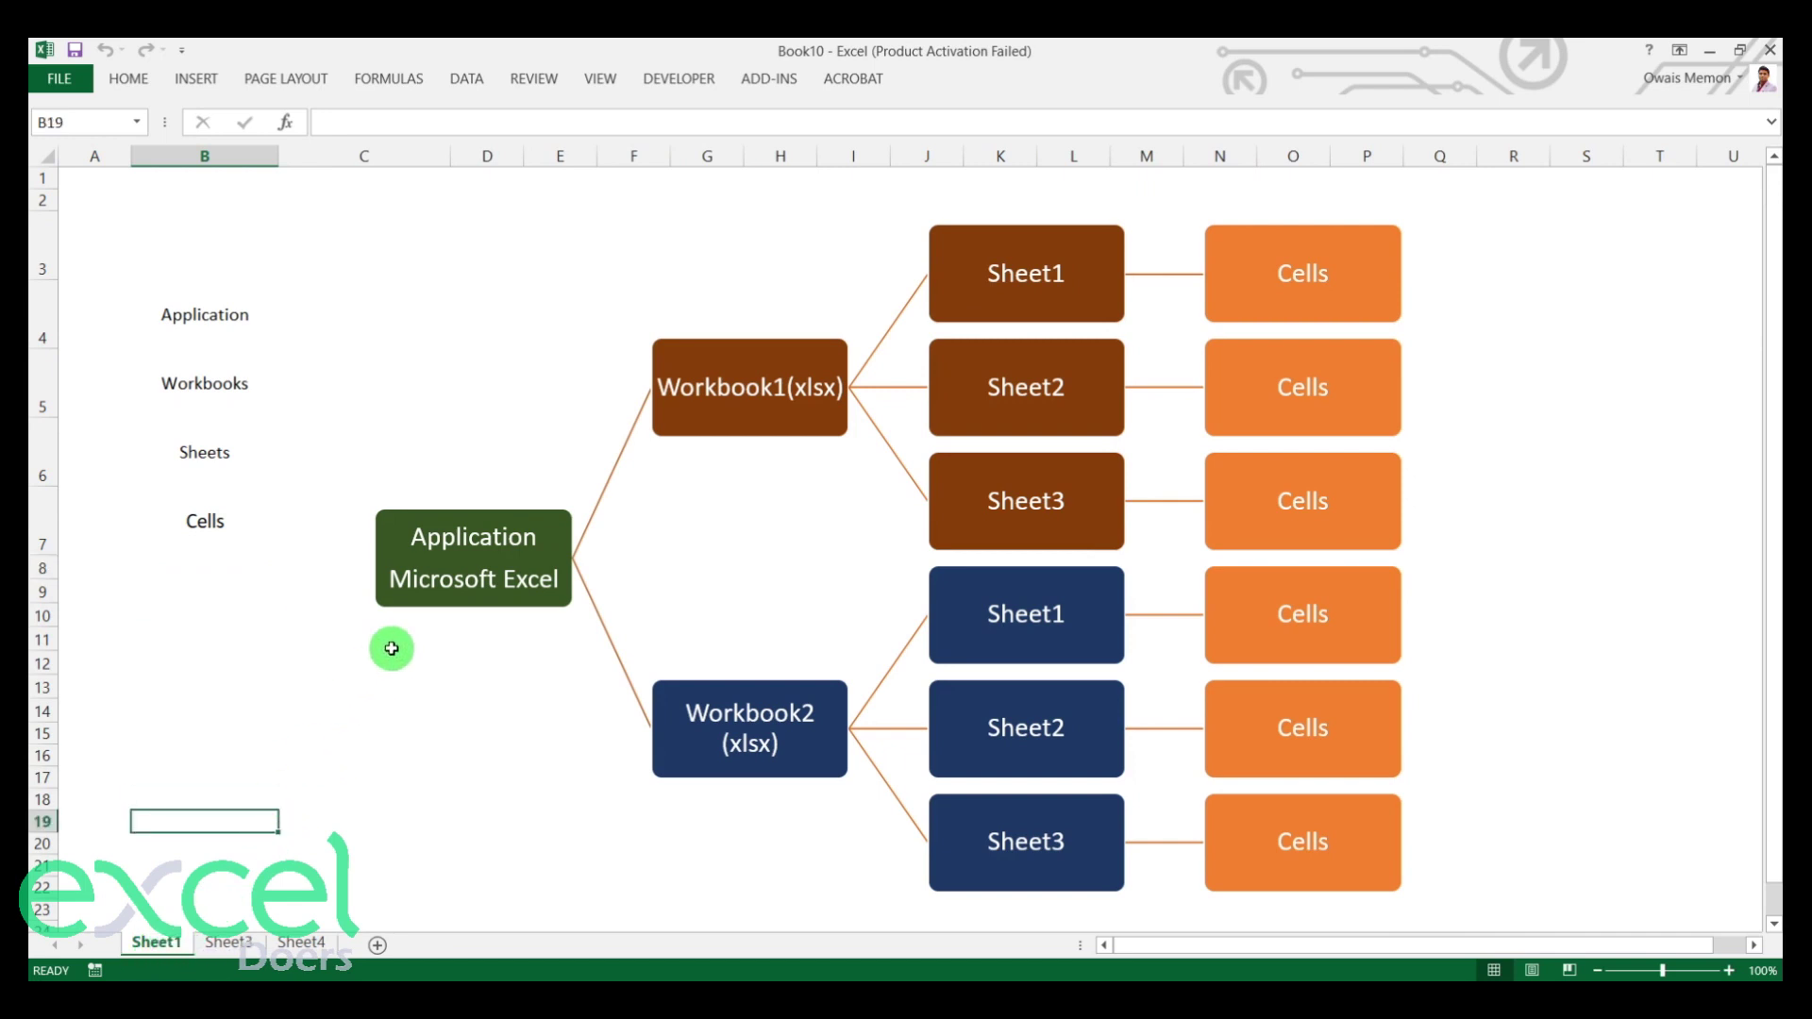